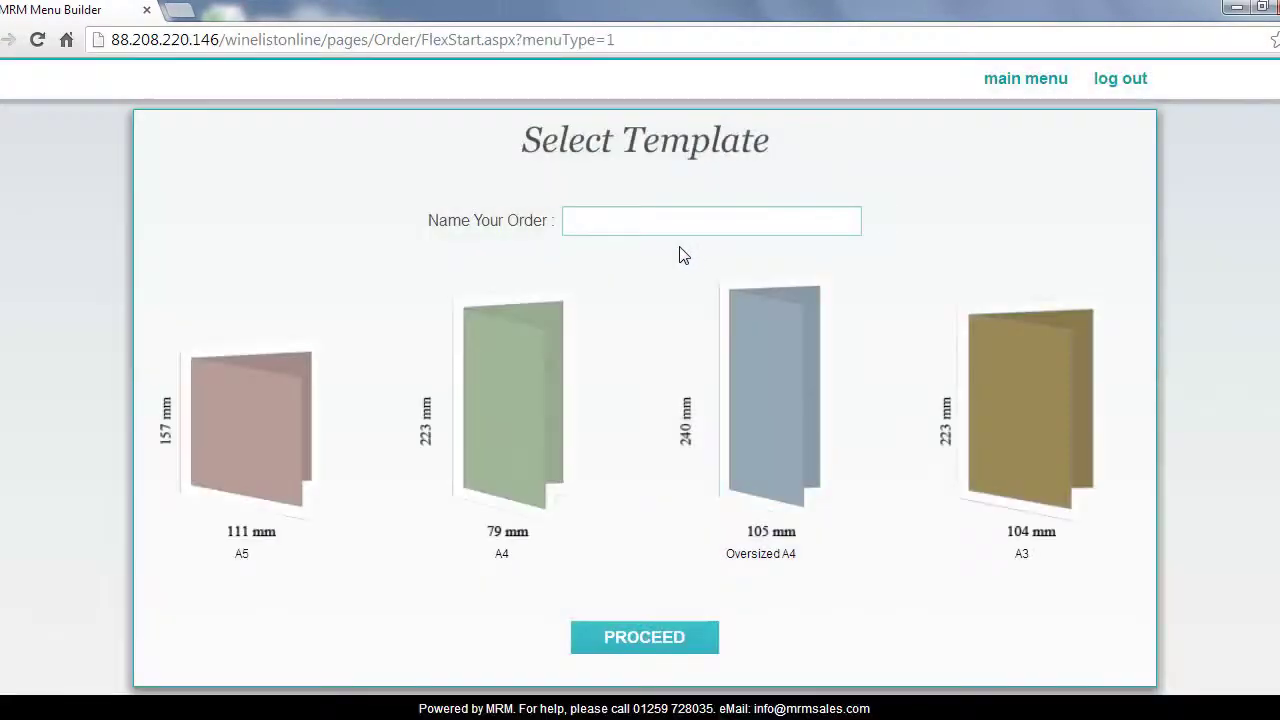
Name the order 'Dog & Duck' and choose the A5 menu size.
click(668, 230)
text(Dog & Duck)
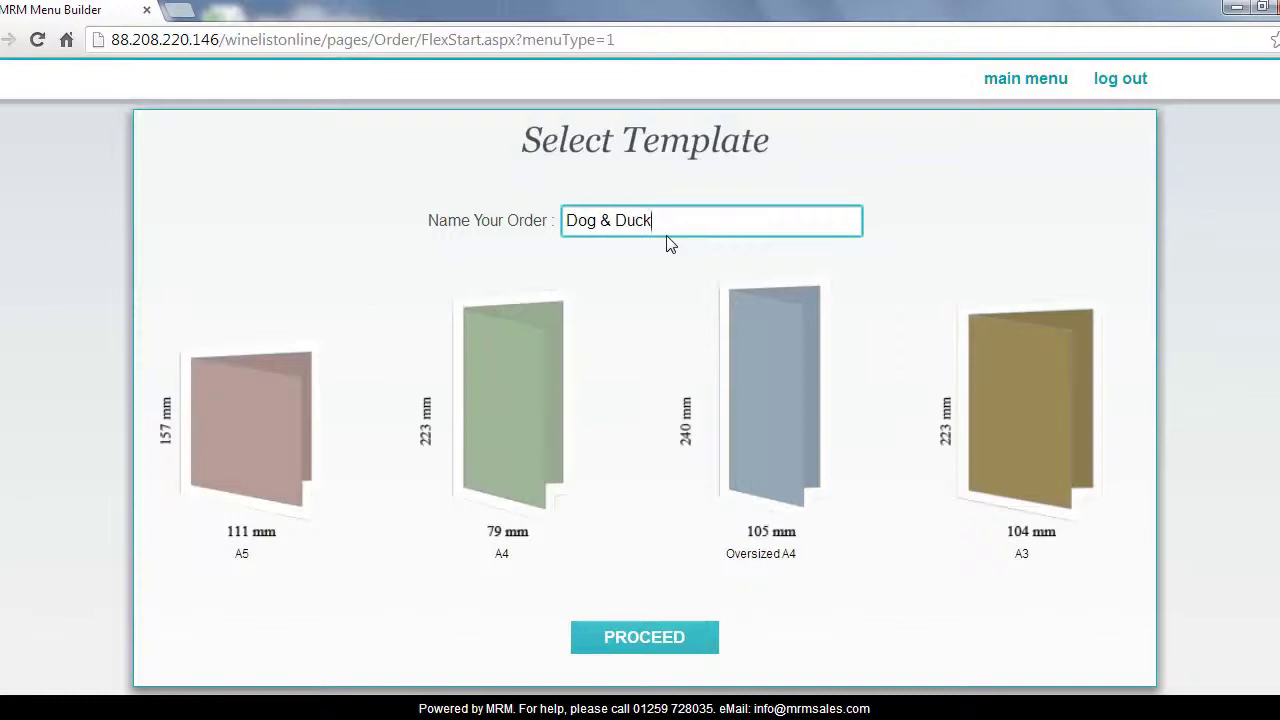
click(249, 401)
Choose the red Design-A cover in its first colour variant.
click(645, 637)
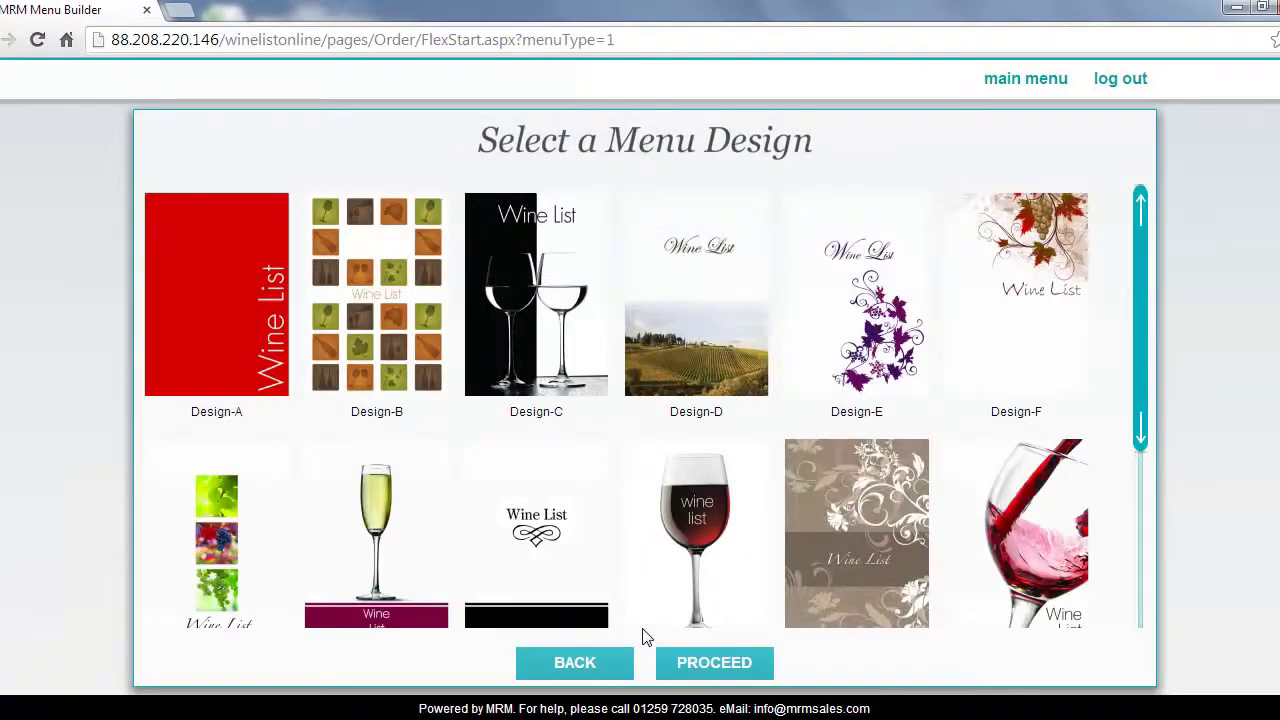
click(252, 352)
click(396, 413)
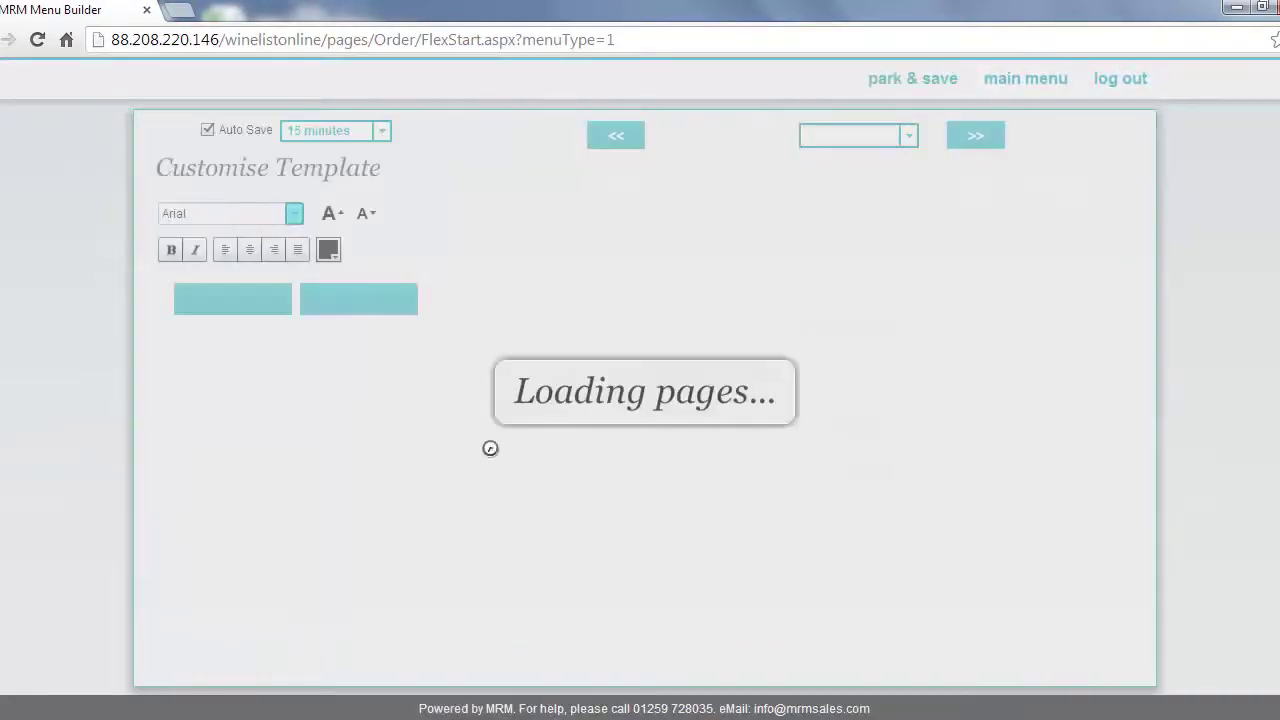
Retitle the cover from Venue Name to 'Dog & Duck' and delete the sub heading.
scroll(1144, 390, down, 1)
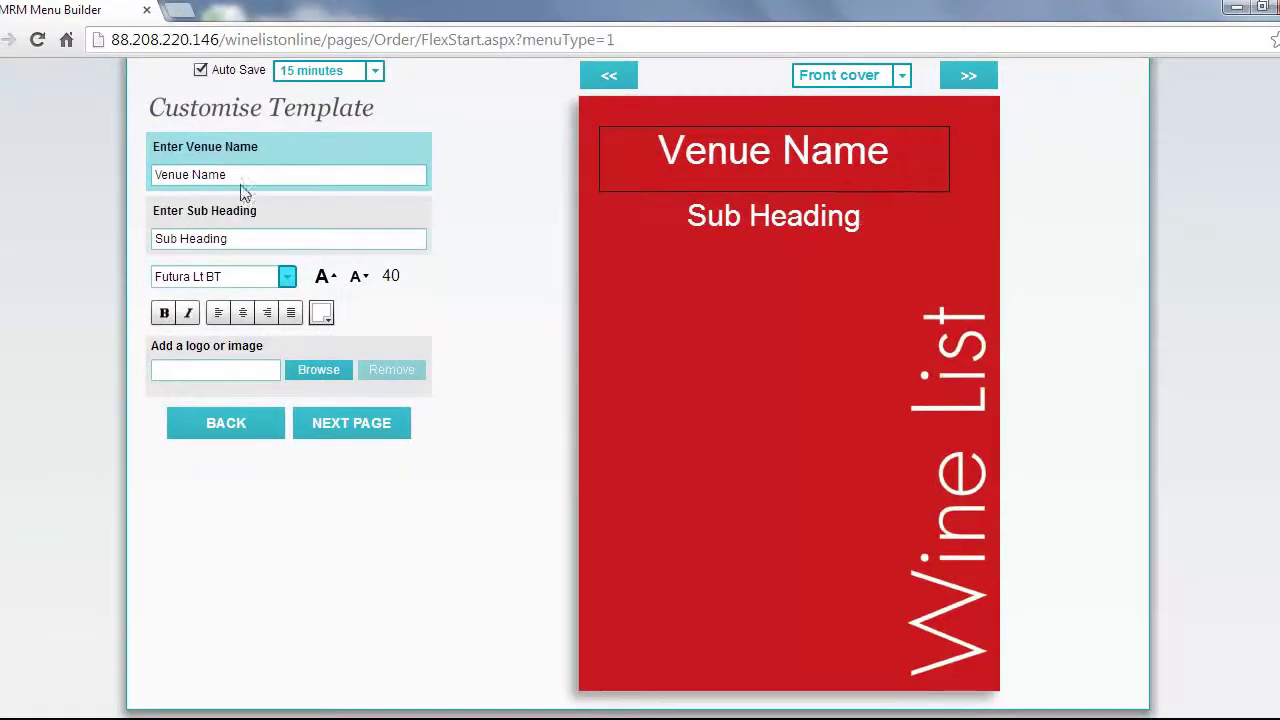
drag(246, 183, 100, 171)
text(Dog & Ducl)
key(BackSpace)
text(k)
drag(710, 150, 725, 156)
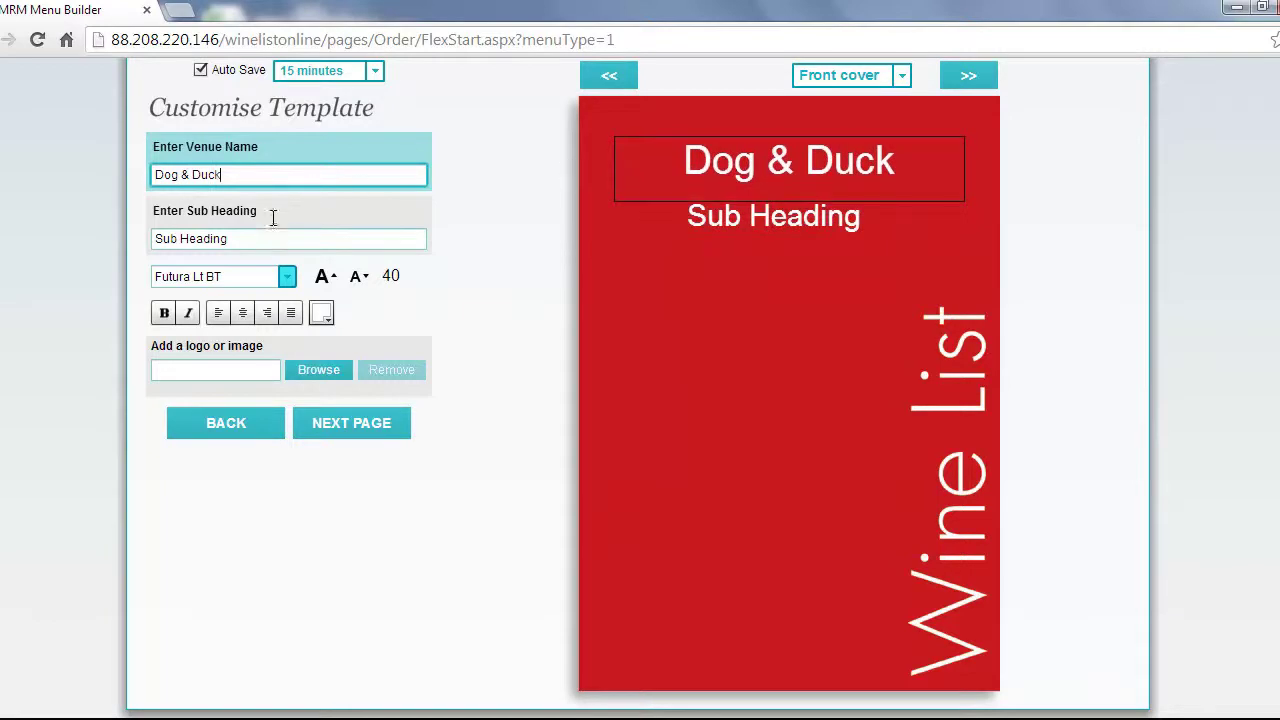
drag(251, 236, 149, 245)
key(BackSpace)
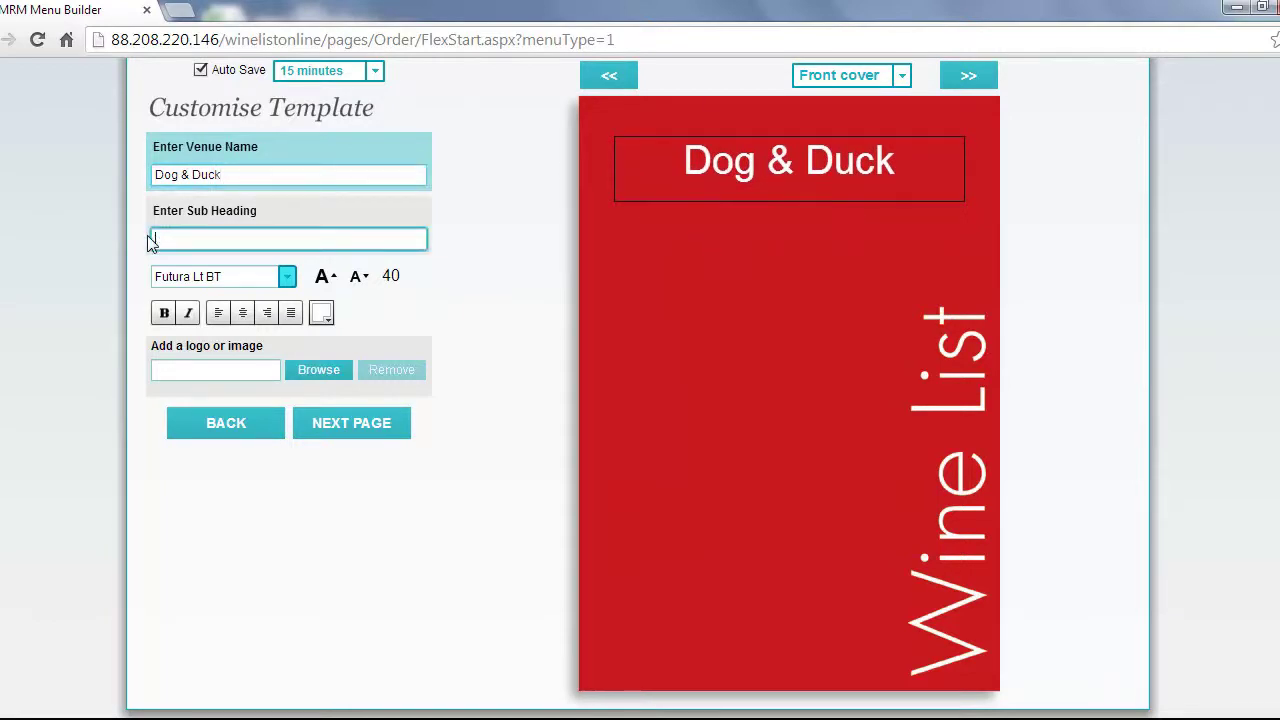
Add MRM LOGO SQUARE.eps to the cover, enlarged and centred under the title.
click(294, 370)
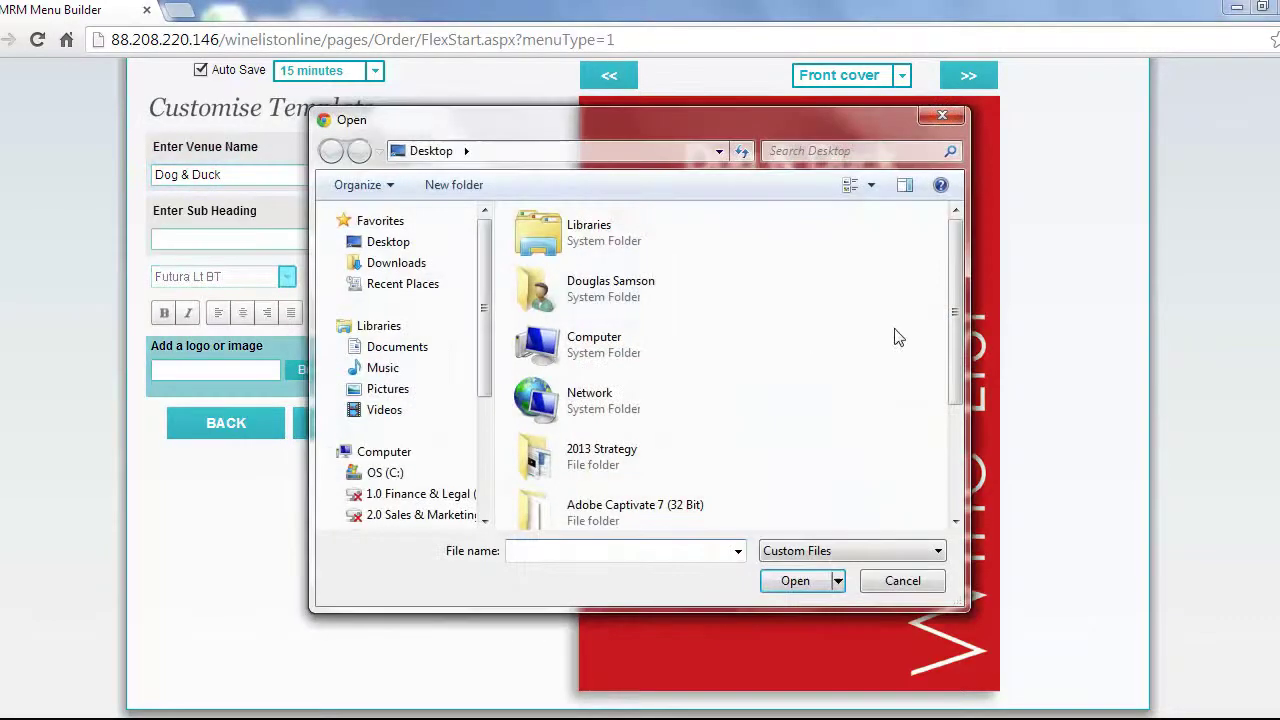
drag(955, 292, 934, 450)
click(640, 500)
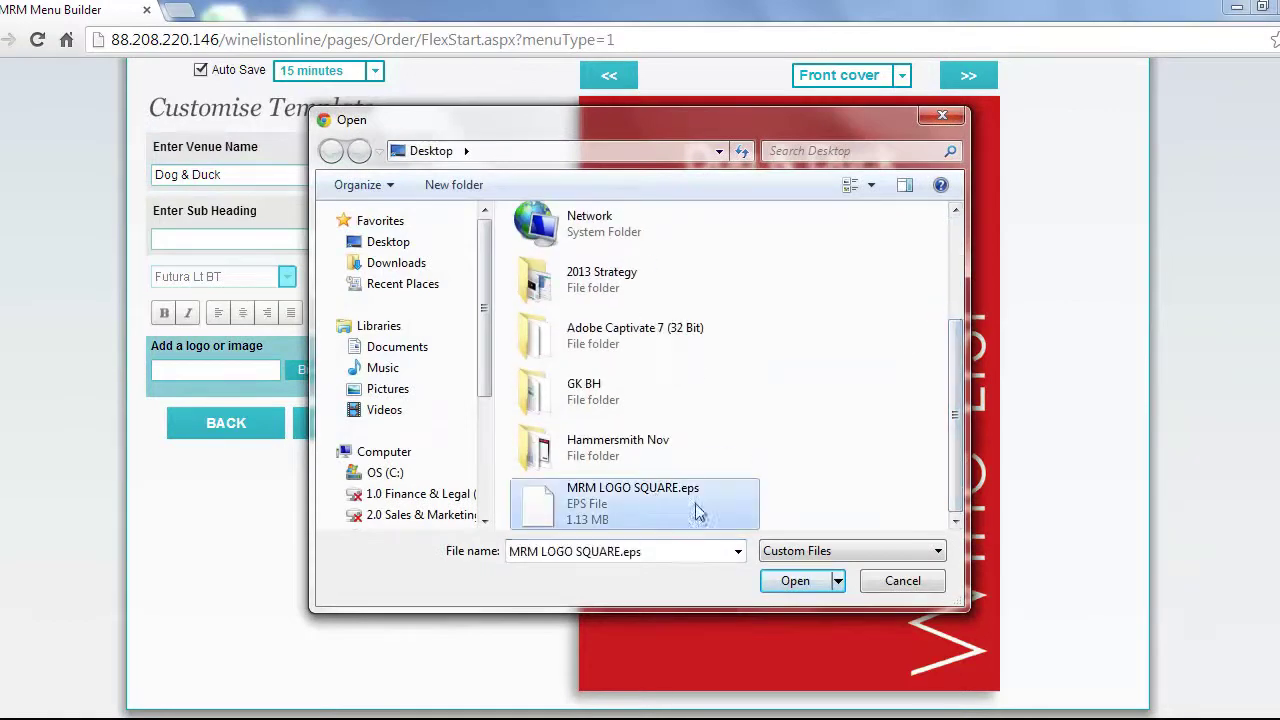
click(814, 583)
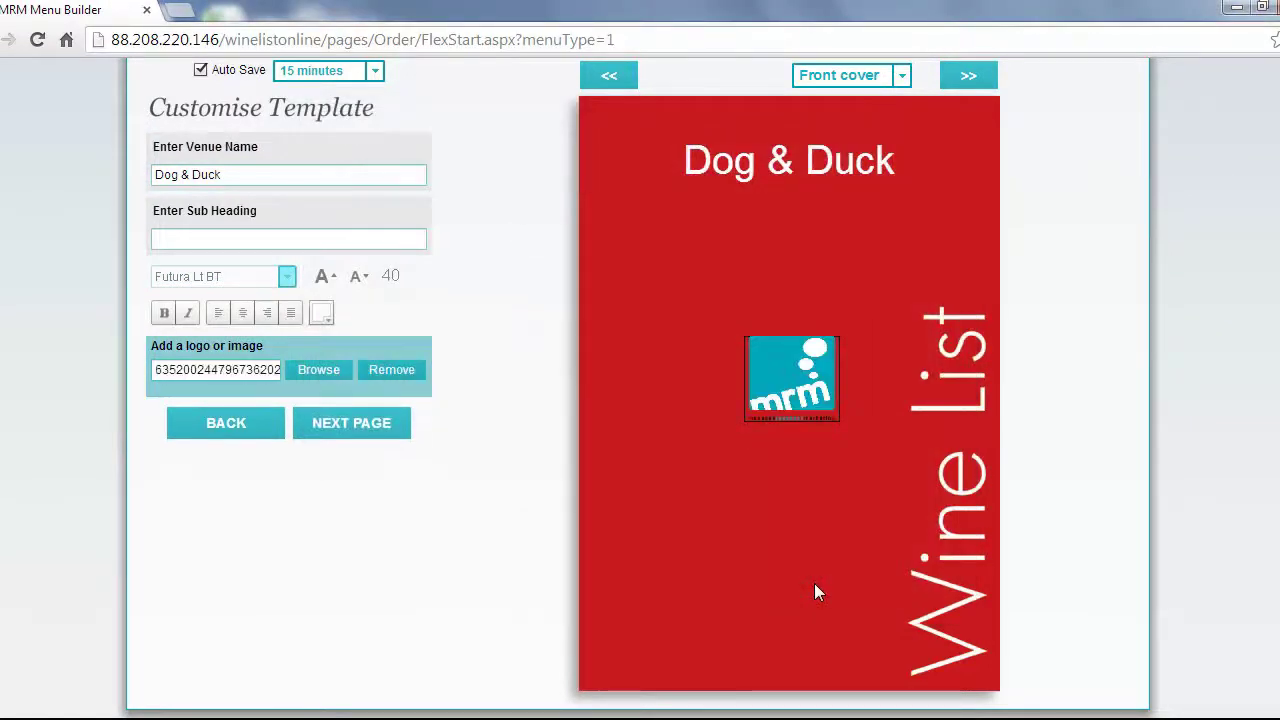
mouse_move(770, 360)
mouse_down()
mouse_move(719, 467)
mouse_move(686, 230)
mouse_up()
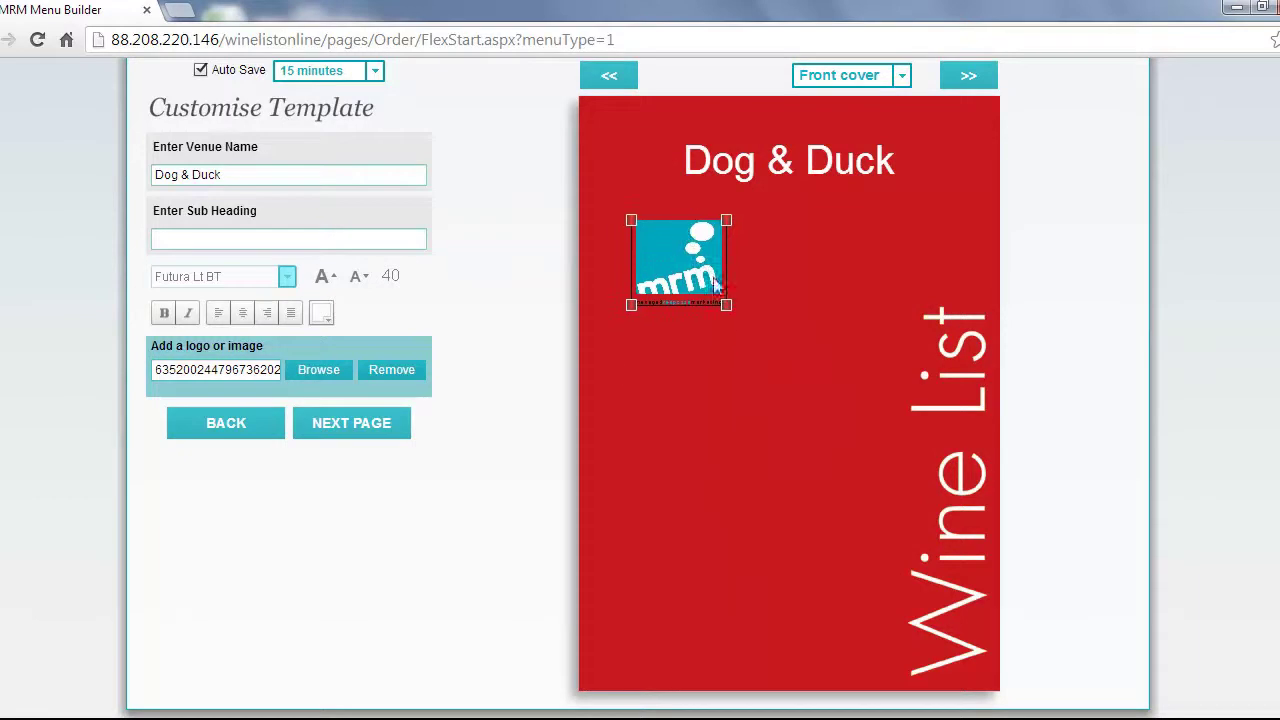
drag(722, 346, 881, 442)
drag(740, 272, 766, 246)
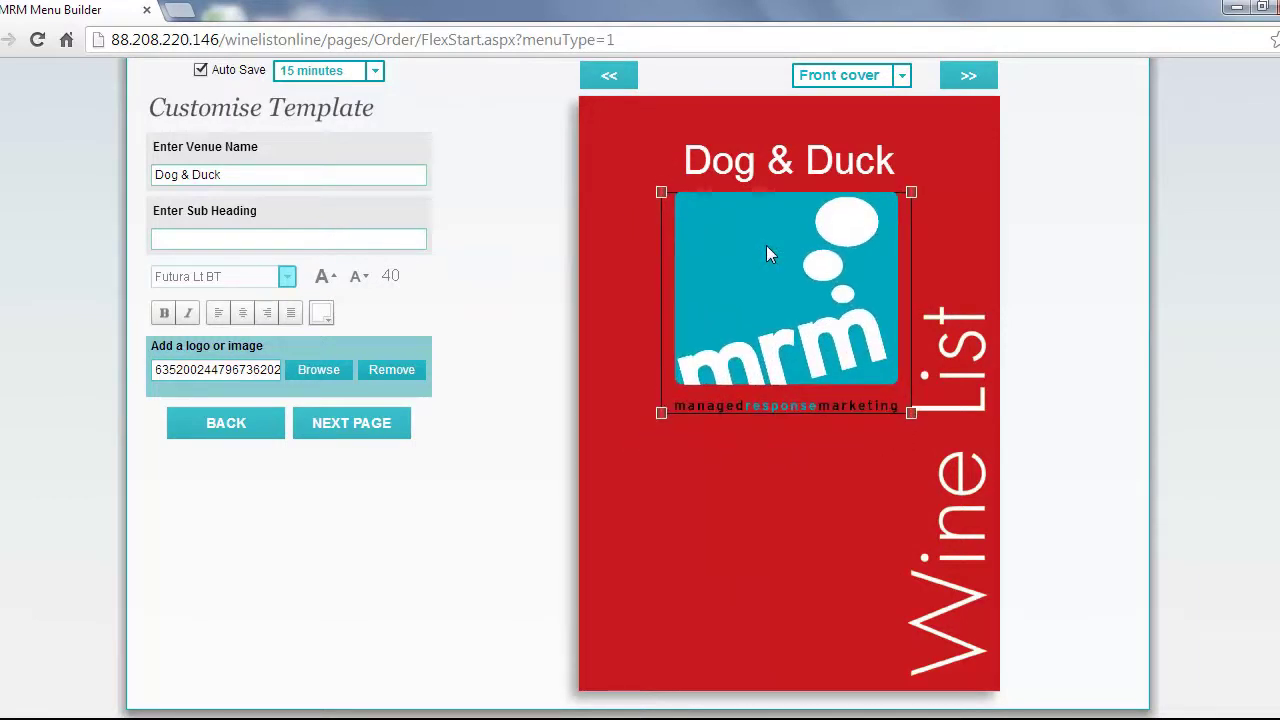
On page 2, create a two-column Red Wine section priced at 125ml and 175ml.
click(967, 84)
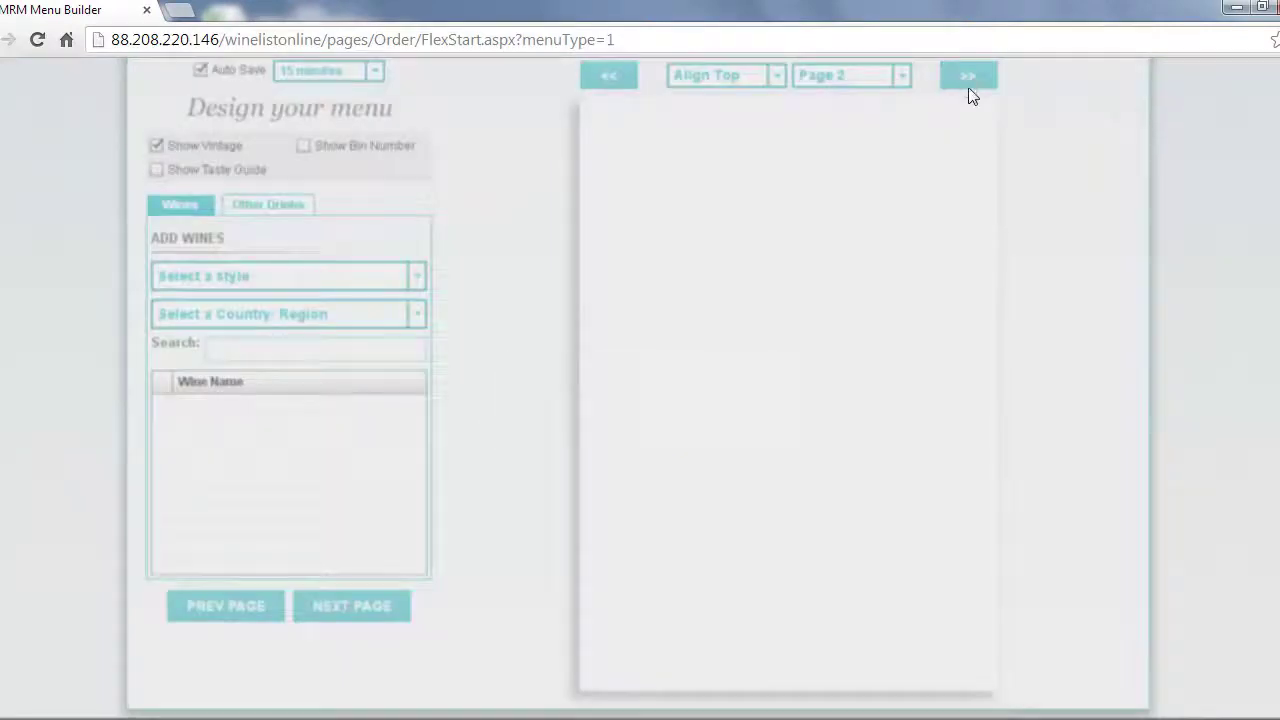
click(357, 278)
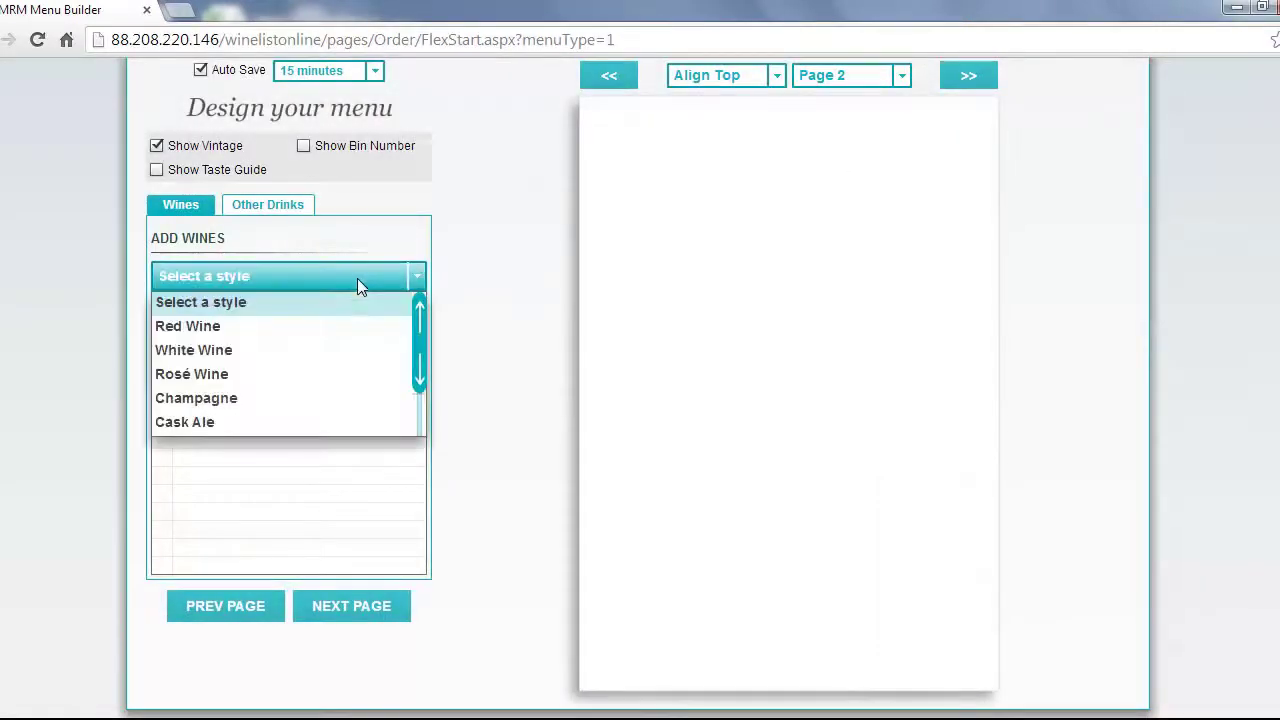
click(319, 326)
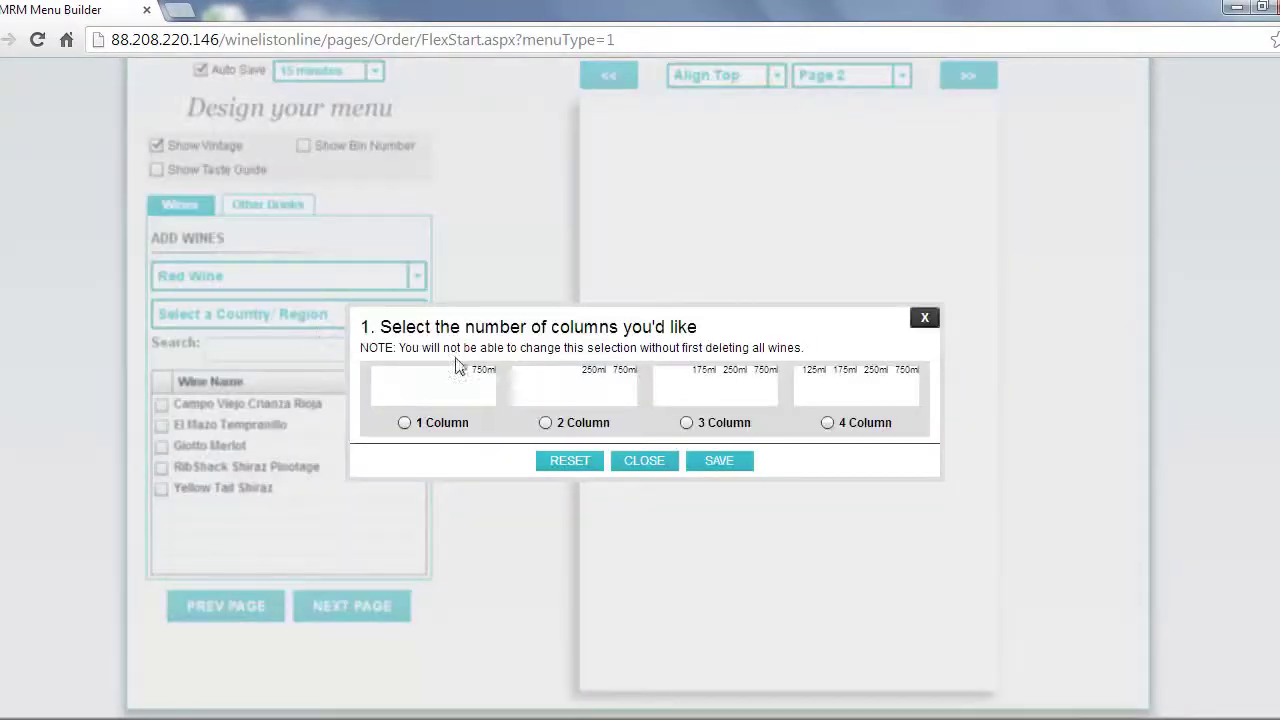
click(545, 422)
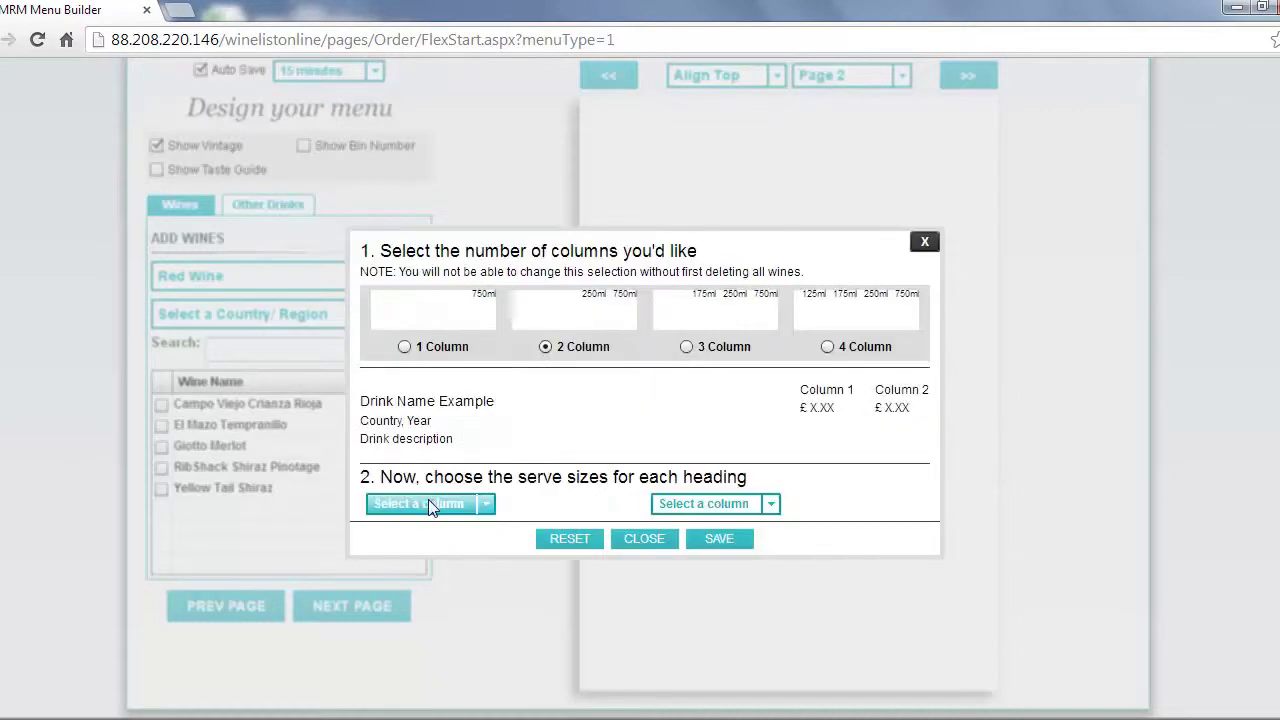
click(460, 503)
click(422, 553)
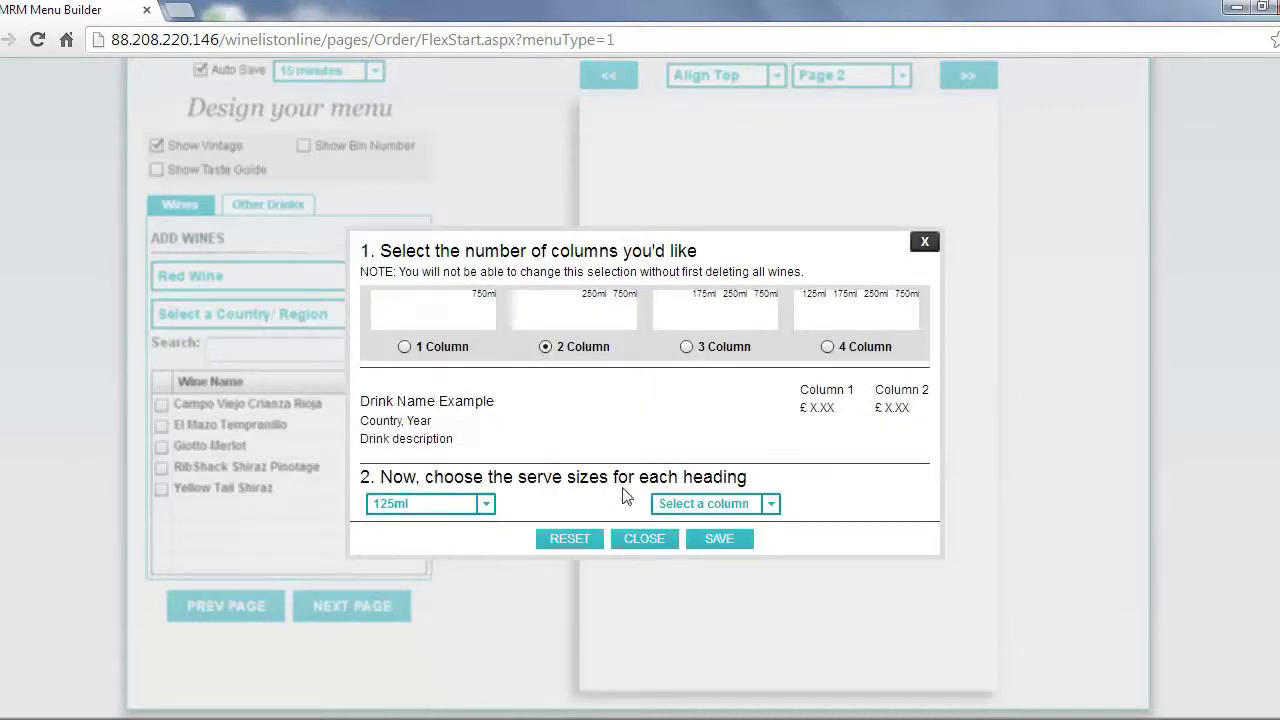
click(708, 496)
click(695, 577)
click(725, 540)
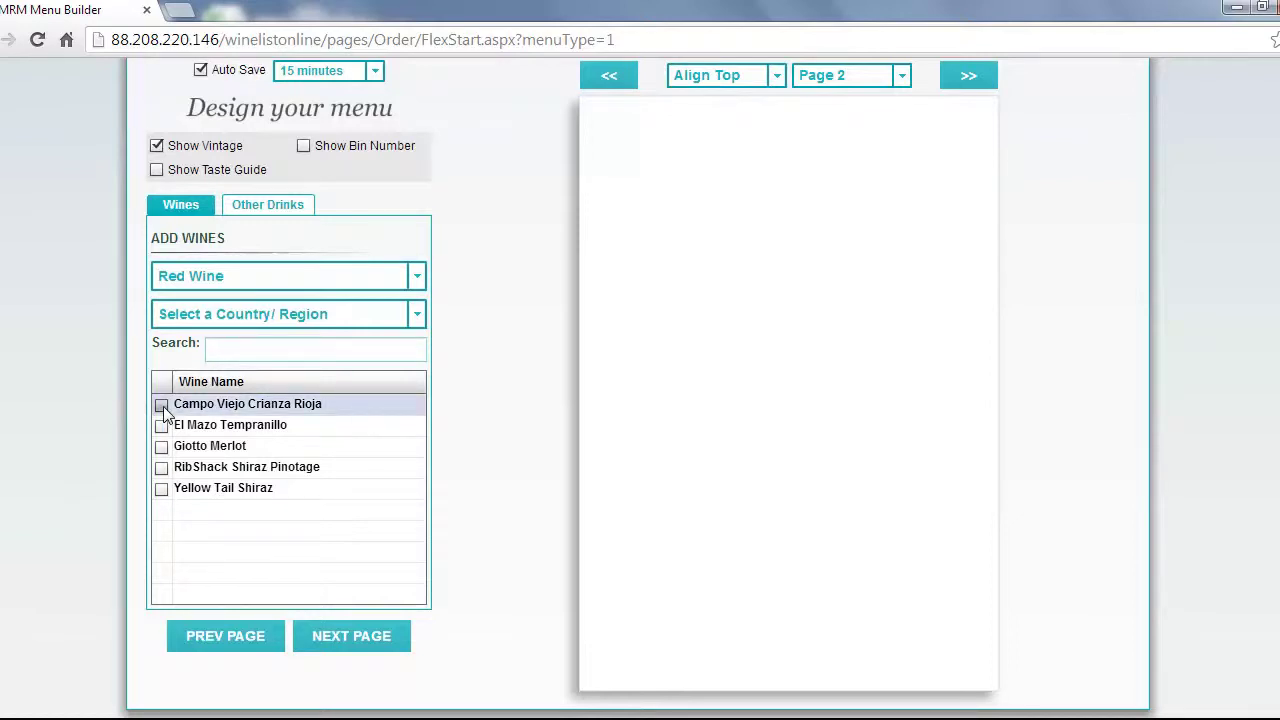
List Campo Viejo Crianza Rioja (175ml £4) and El Mazo Tempranillo (£4 / £5).
click(162, 405)
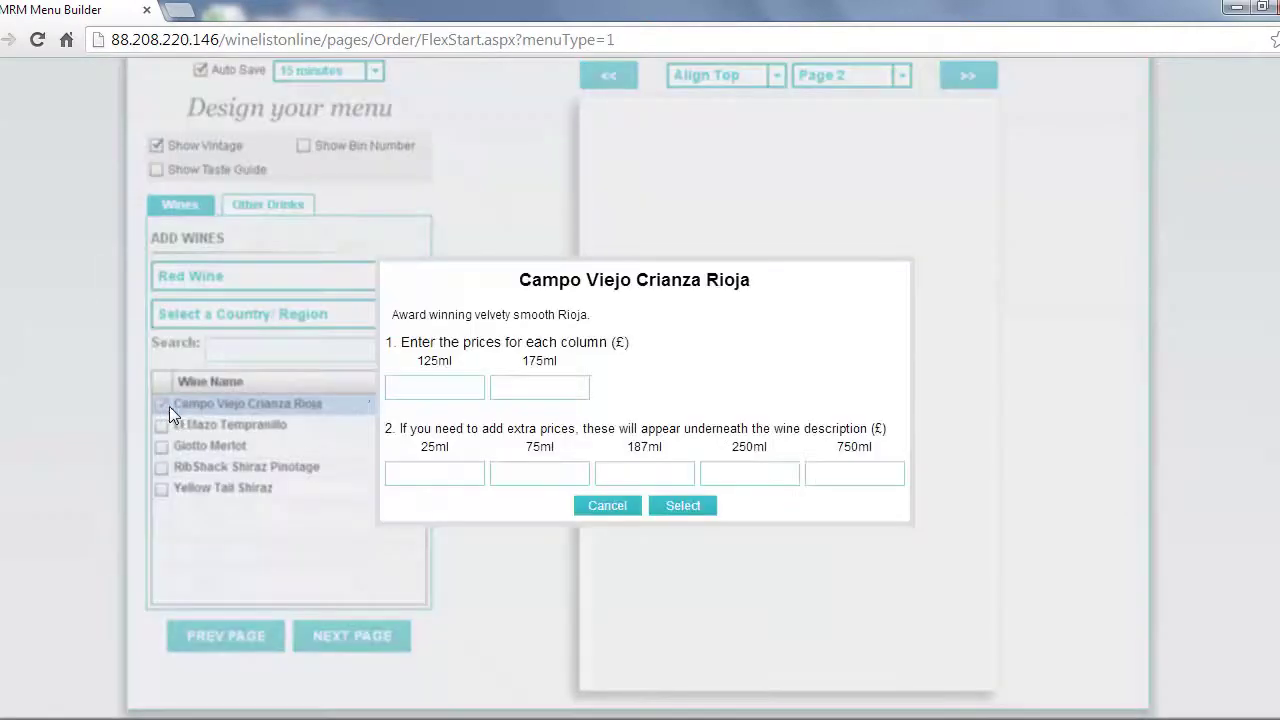
click(433, 389)
click(550, 387)
text(4)
click(680, 505)
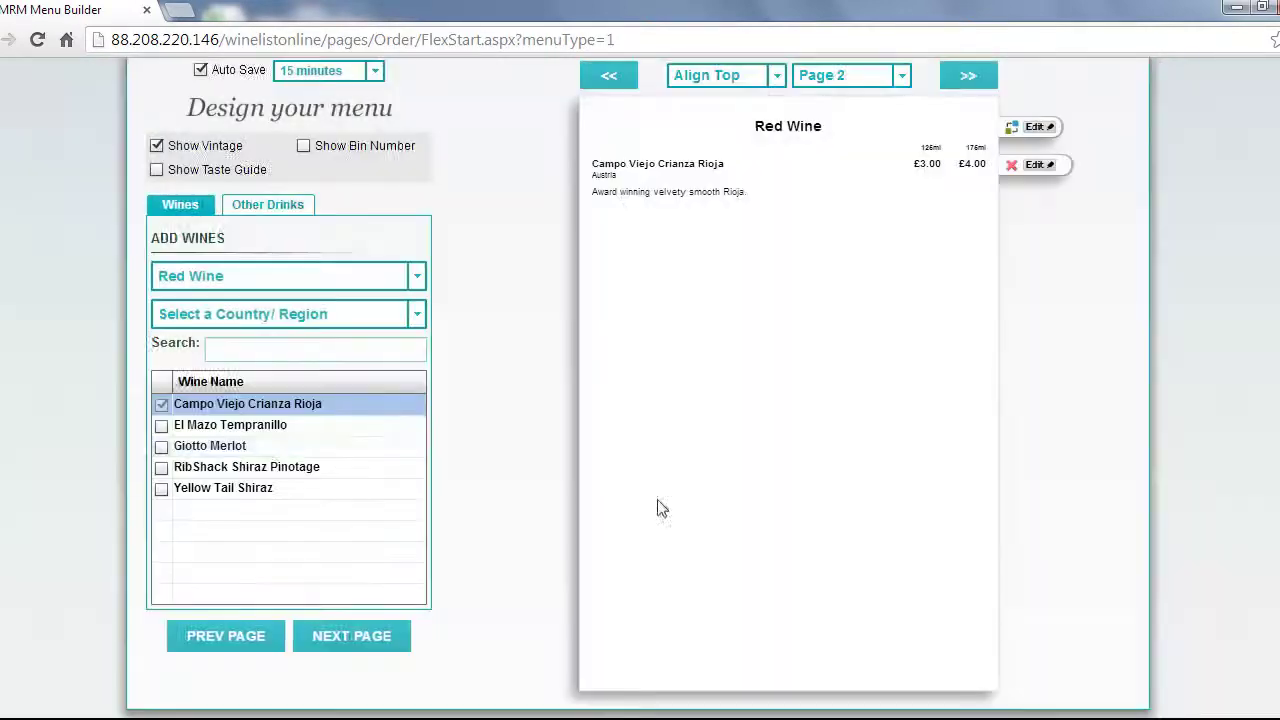
click(163, 426)
click(462, 387)
text(4)
click(552, 389)
text(5)
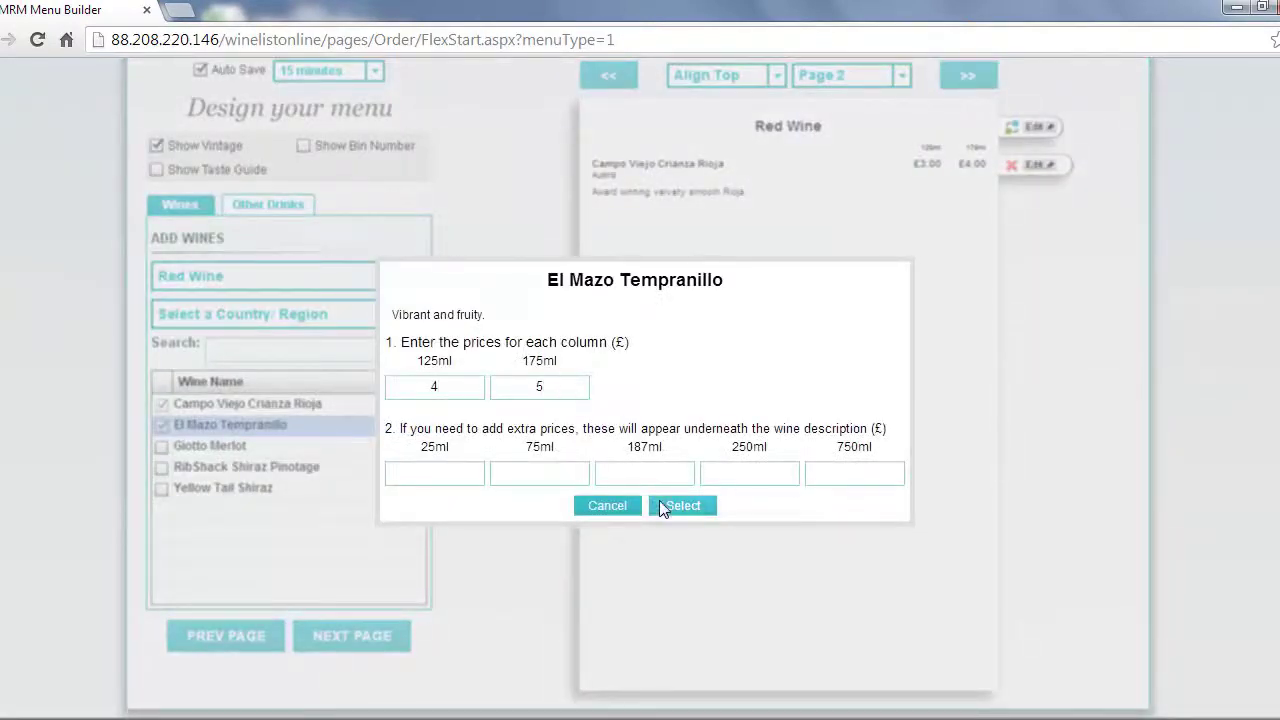
click(661, 505)
List Giotto Merlot at £3 for 125ml and £4 for 175ml.
click(162, 446)
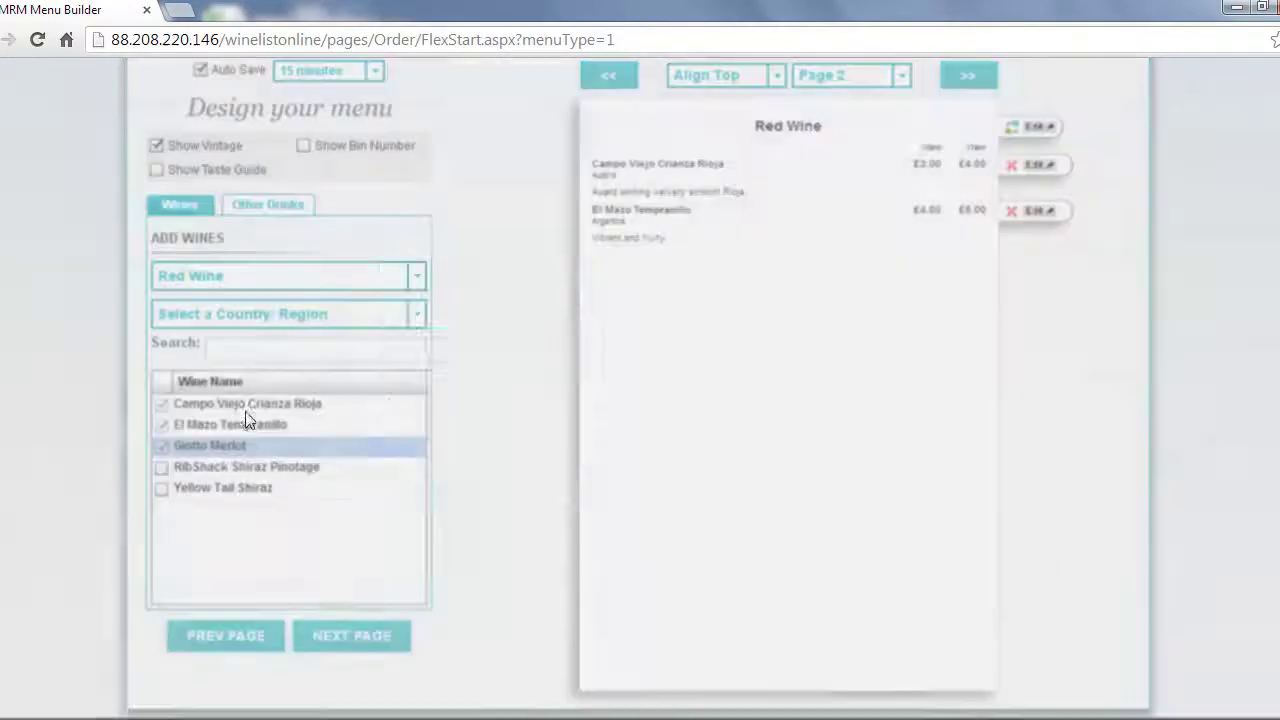
click(468, 388)
text(3)
click(540, 388)
text(4)
click(682, 505)
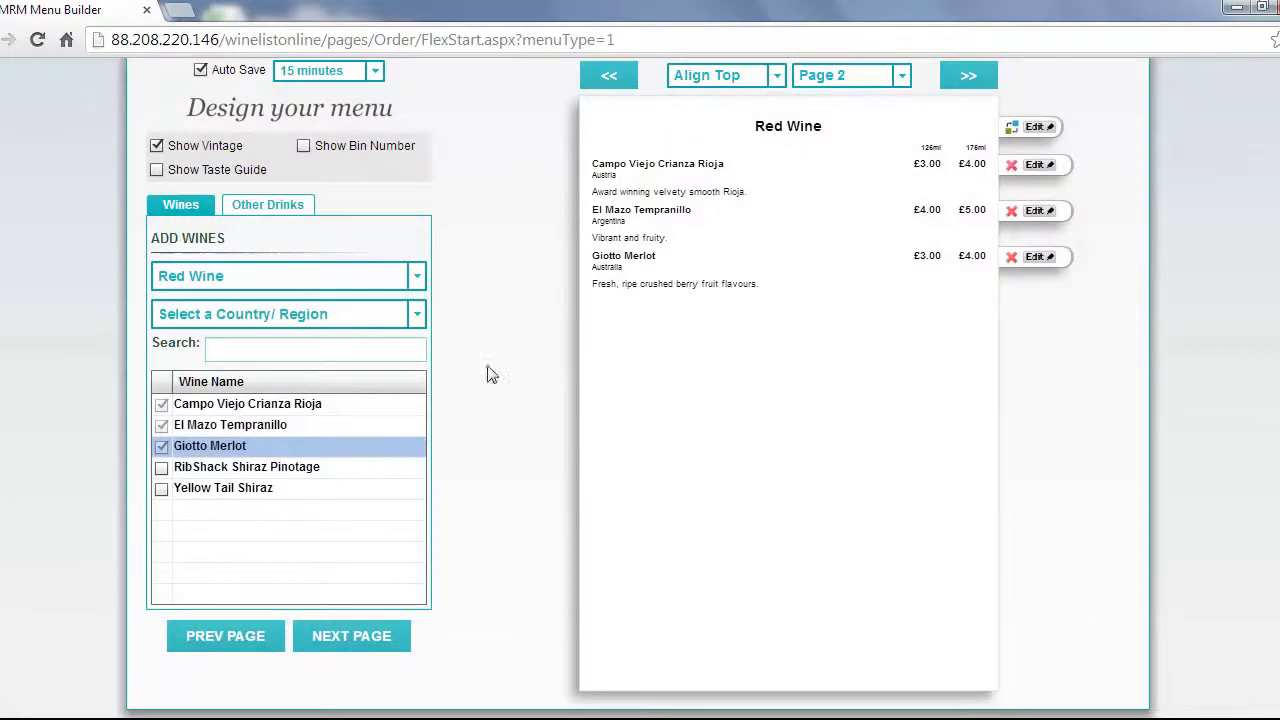
Start a White Wine section with a single 125ml price column.
click(370, 273)
click(340, 330)
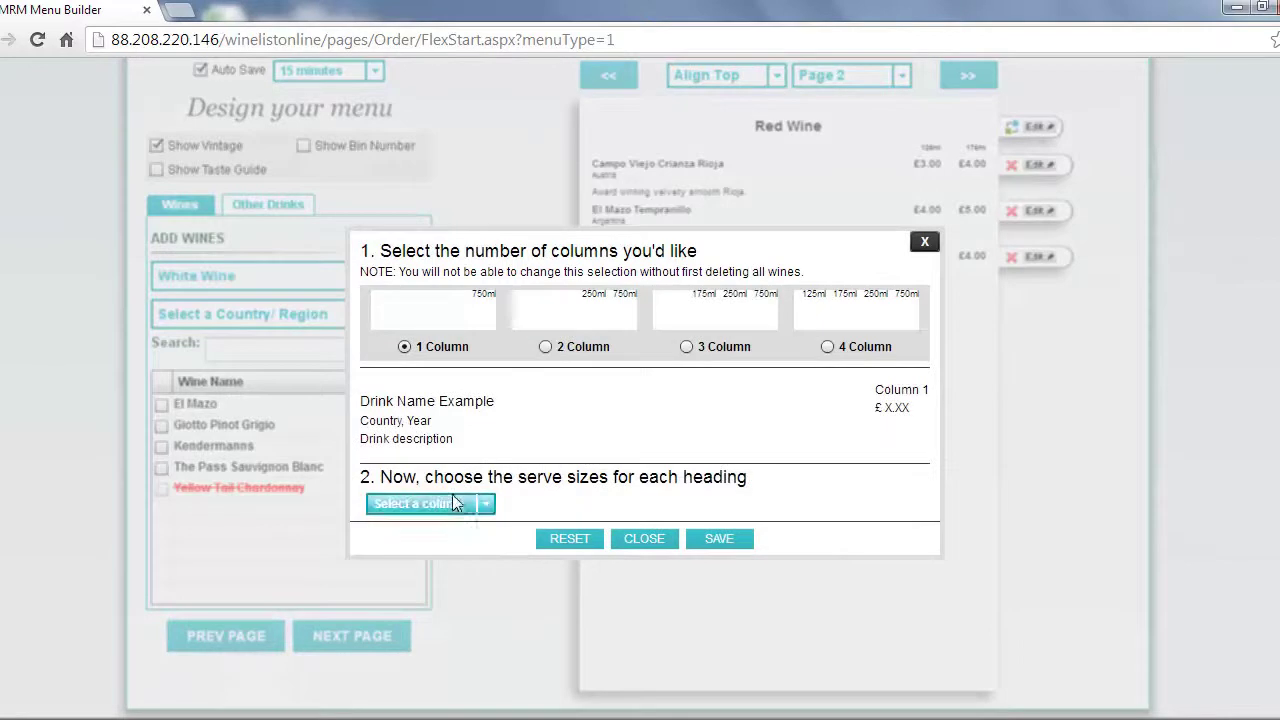
click(455, 503)
click(442, 545)
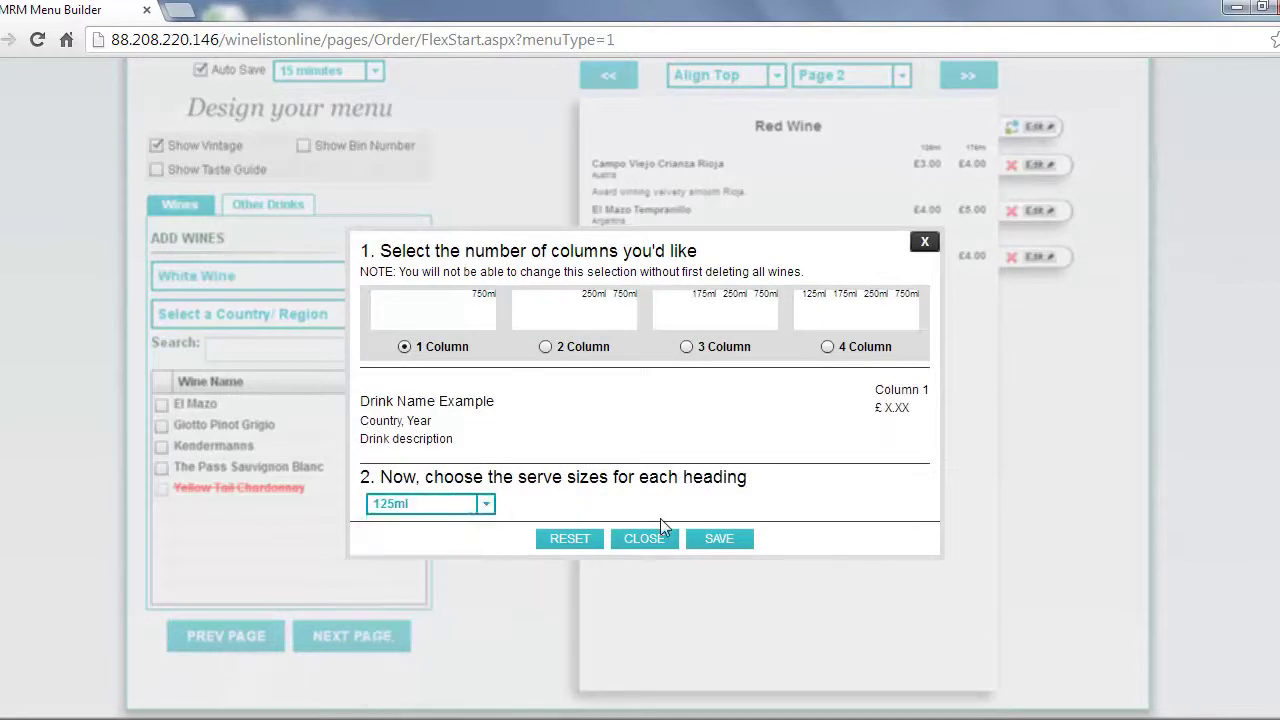
Add El Mazo at £3 and Giotto Pinot Grigio at £4 as white wines.
click(710, 540)
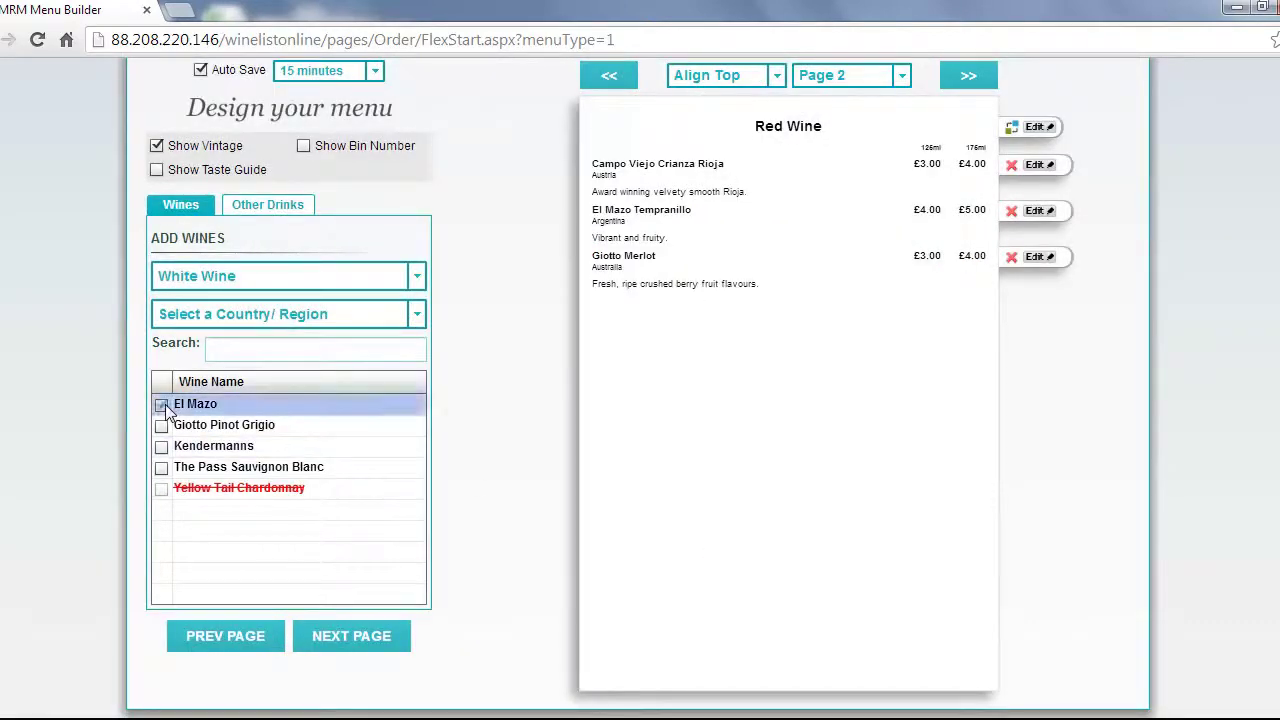
click(162, 404)
click(423, 385)
text(3)
click(671, 510)
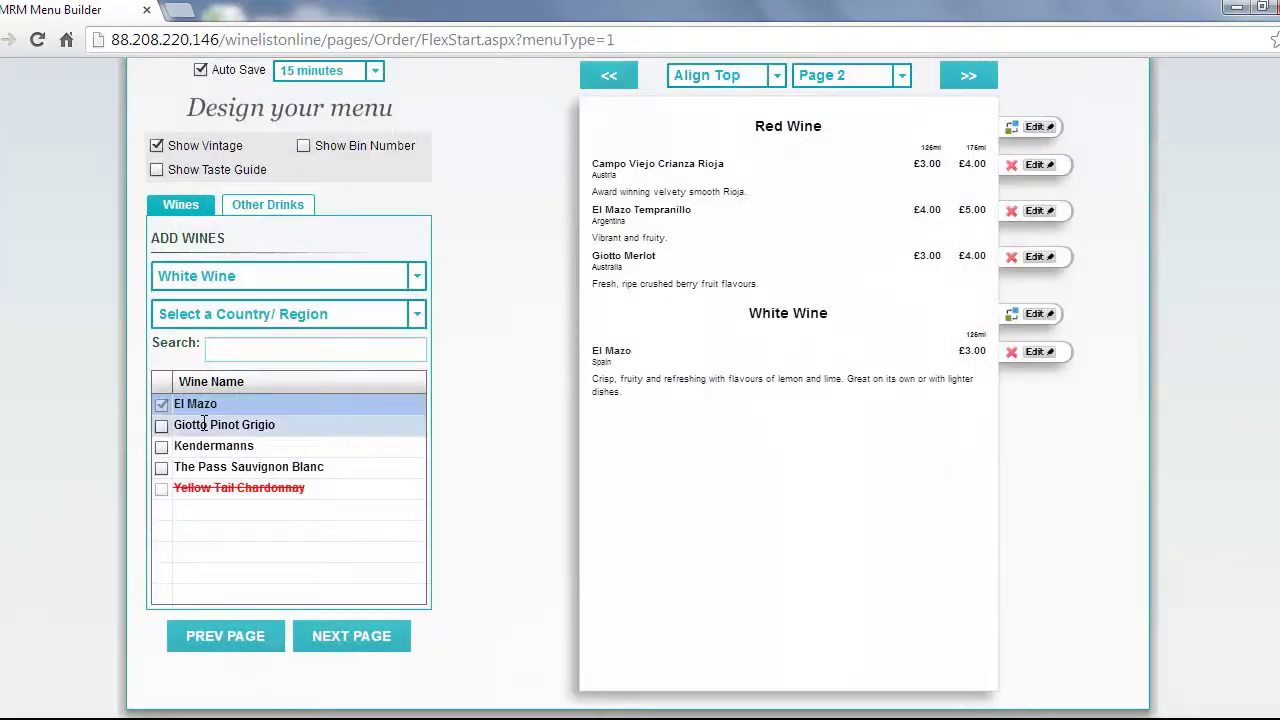
click(162, 426)
click(384, 385)
text(4)
click(680, 504)
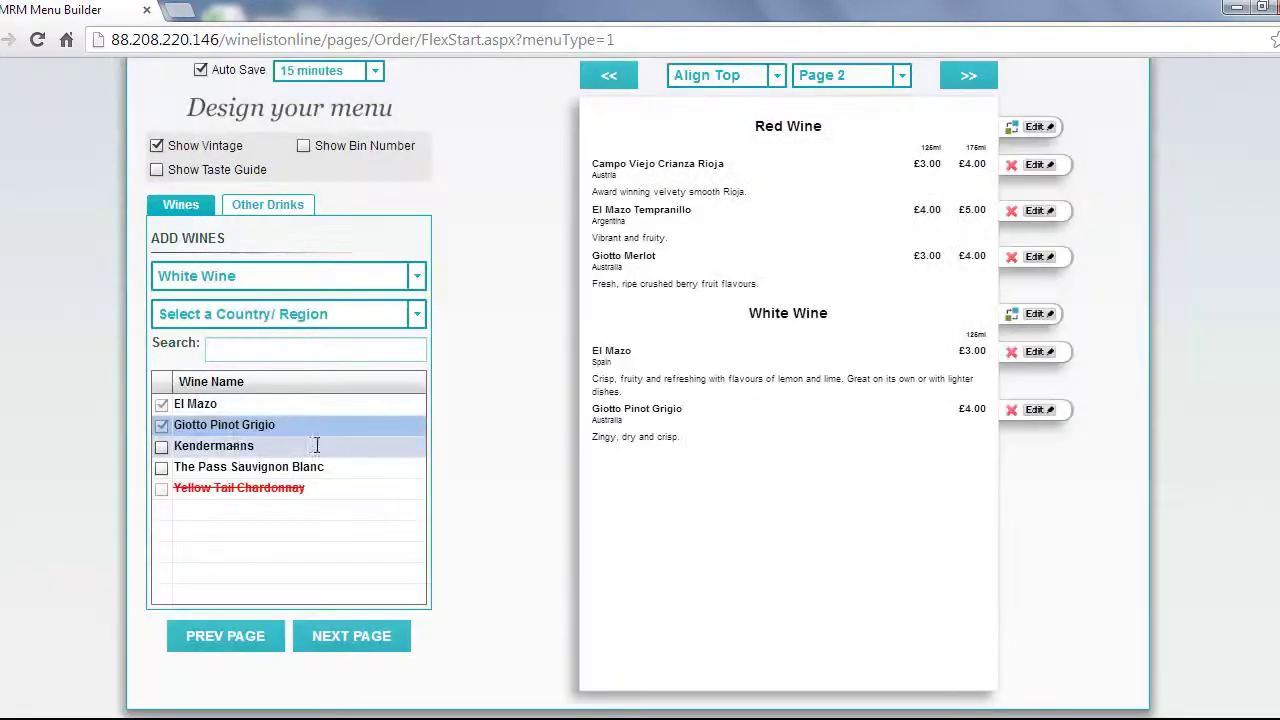
Add Kendermanns at £3 and The Pass Sauvignon Blanc at £4.
click(159, 448)
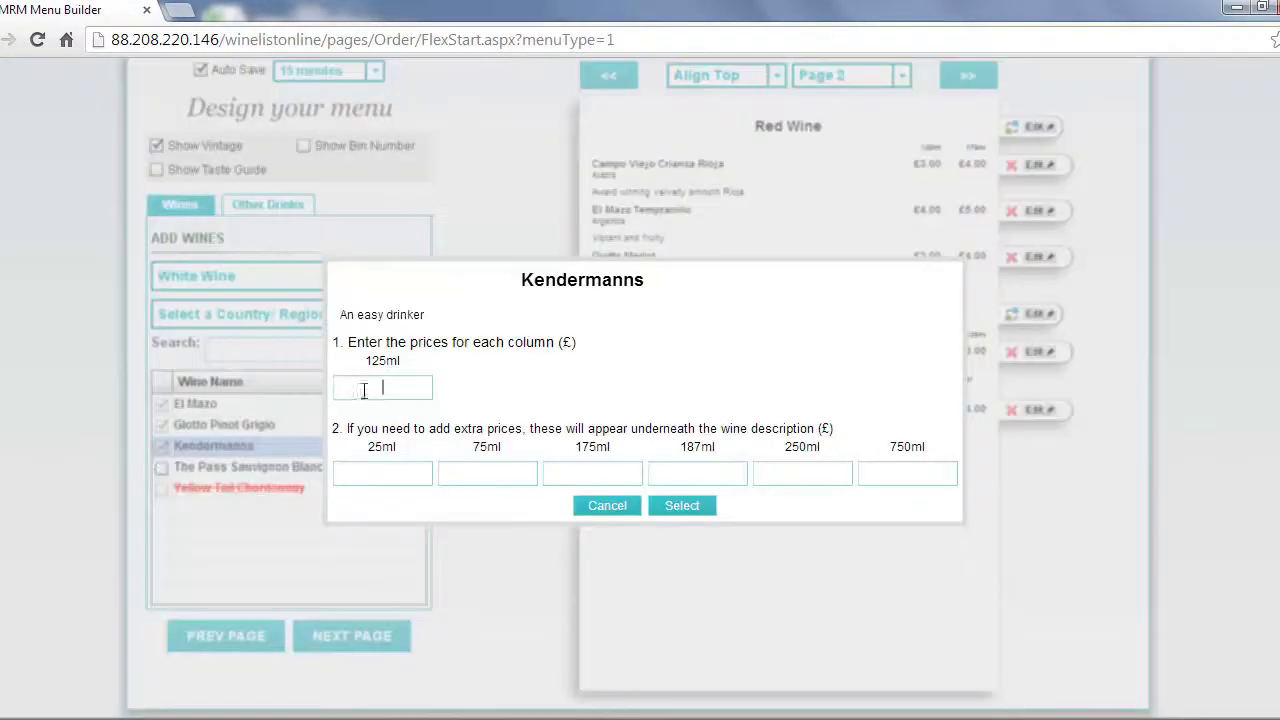
text(3)
click(674, 505)
click(161, 469)
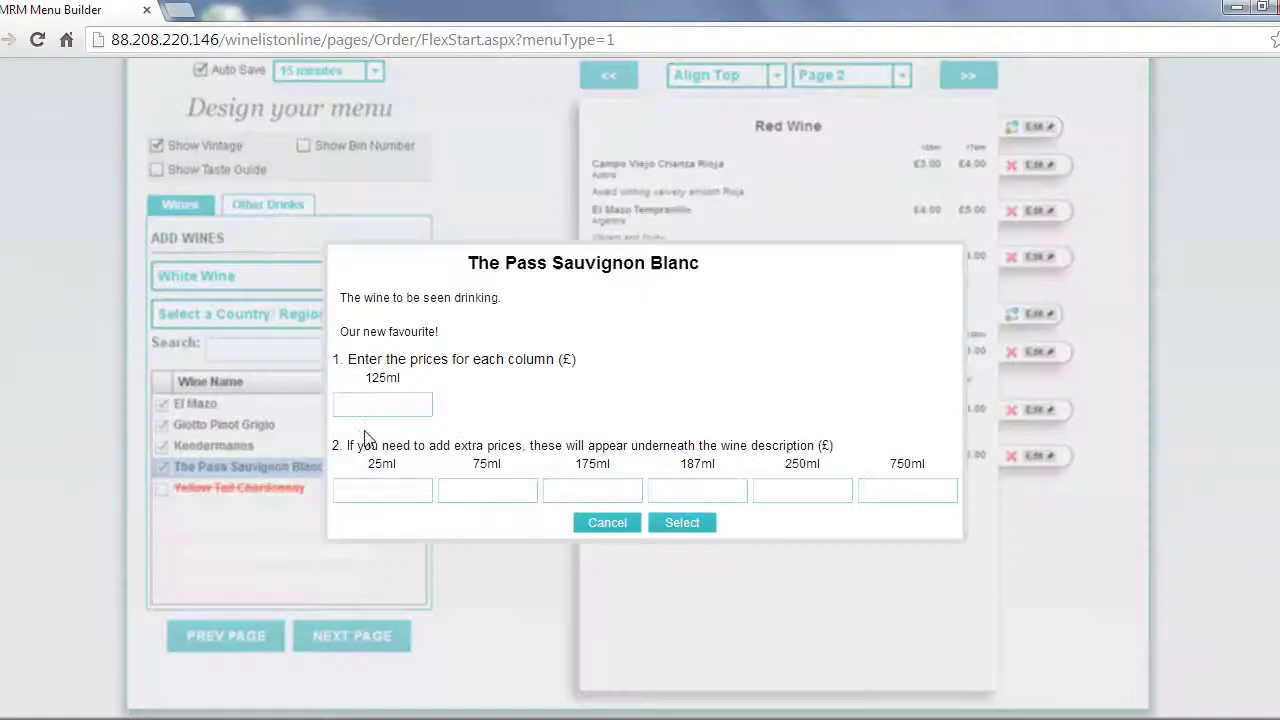
text(4)
click(676, 528)
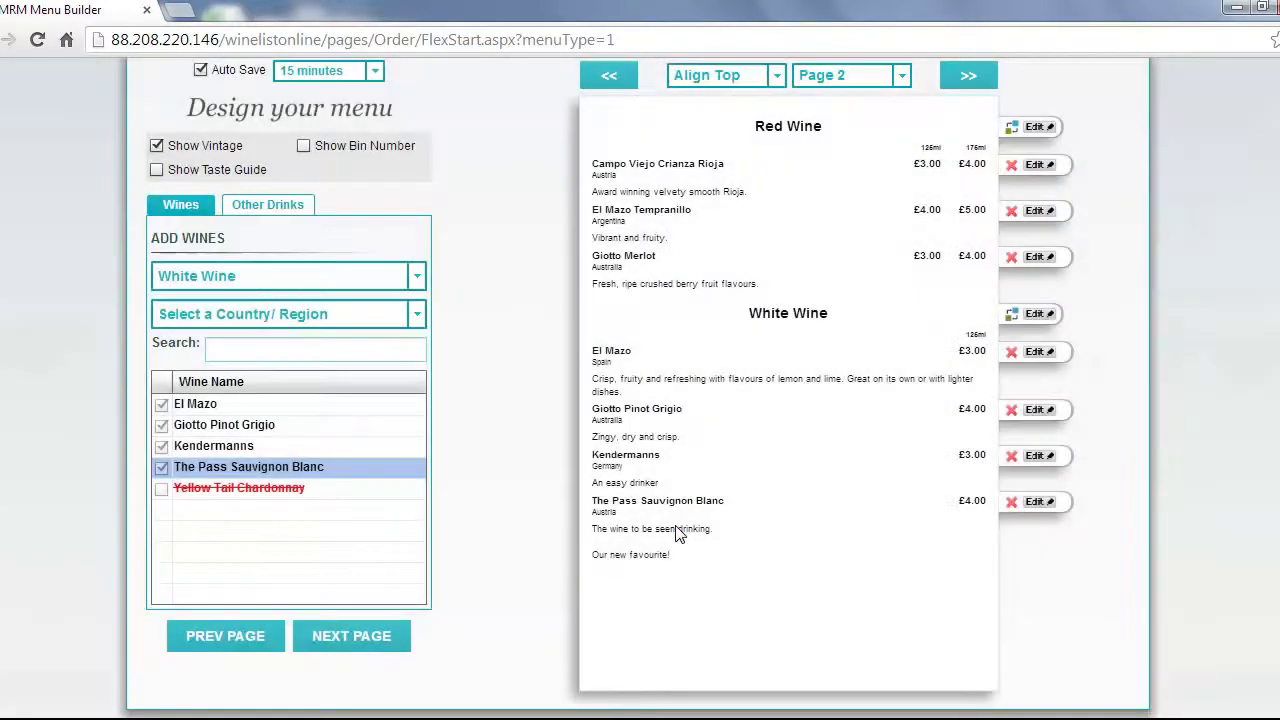
Turn on Show Bin Number and Show Taste Guide, keeping page alignment at Align Top.
click(304, 146)
click(157, 170)
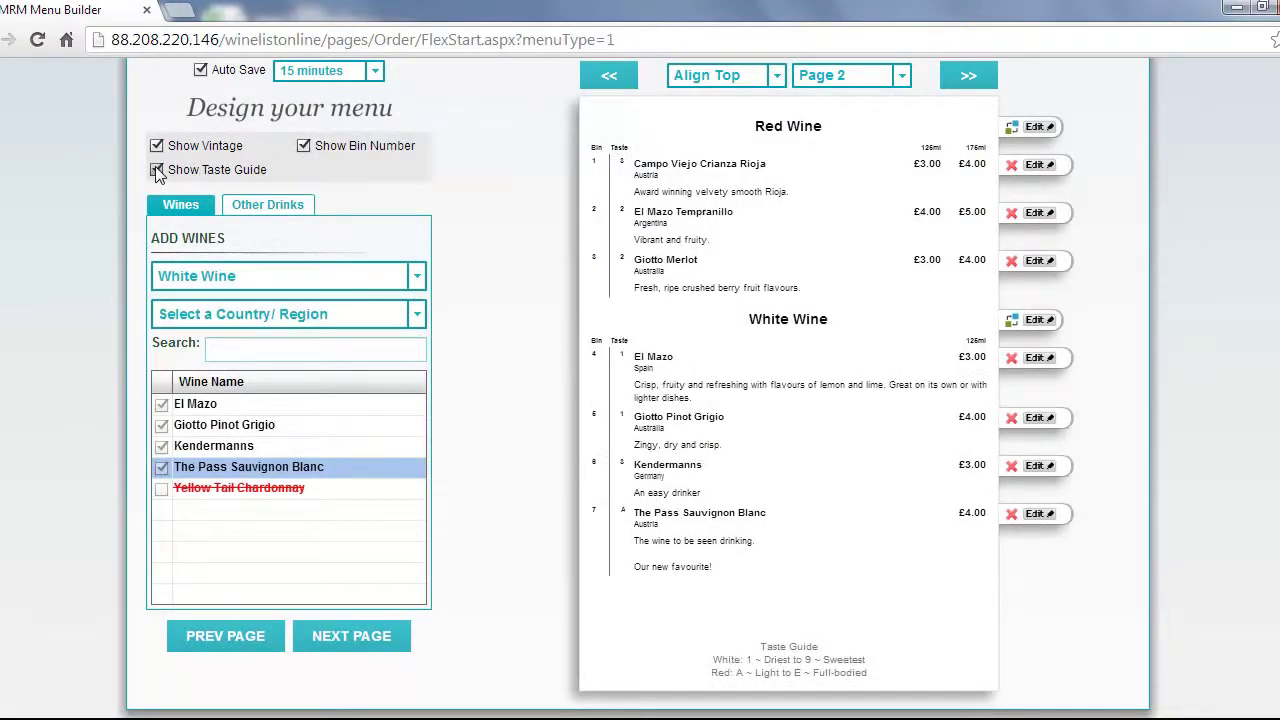
click(705, 77)
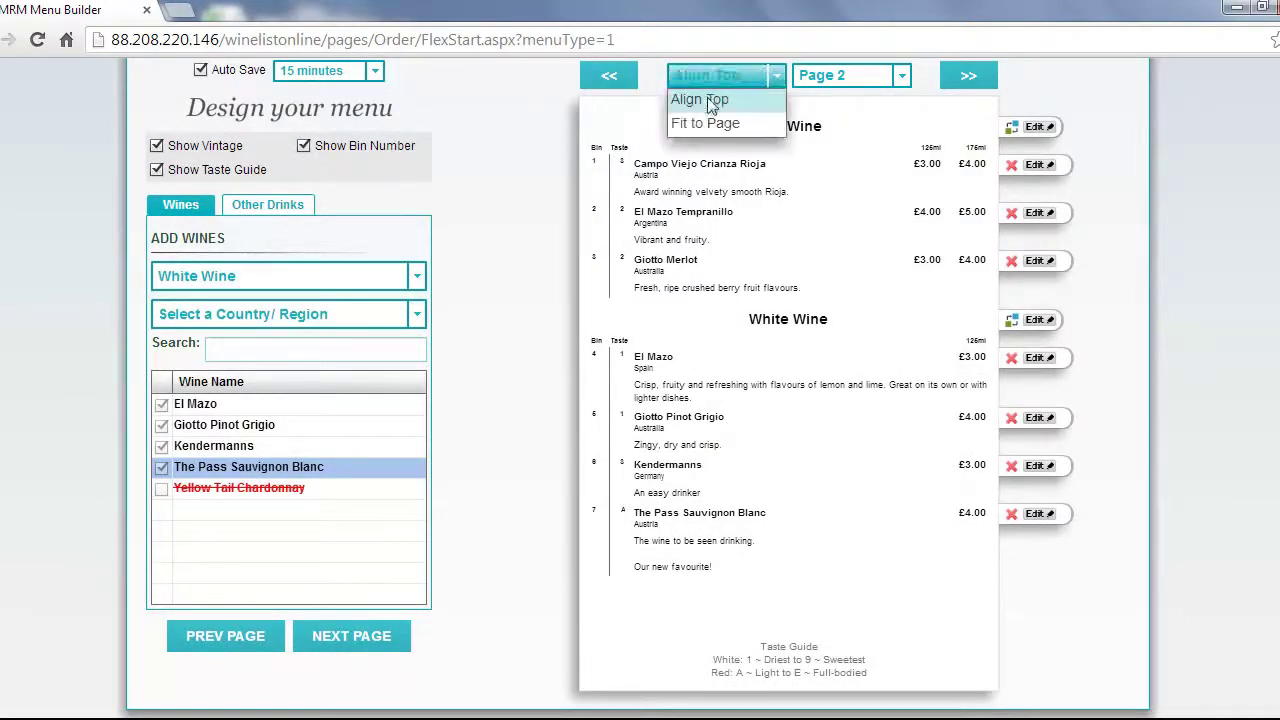
click(714, 124)
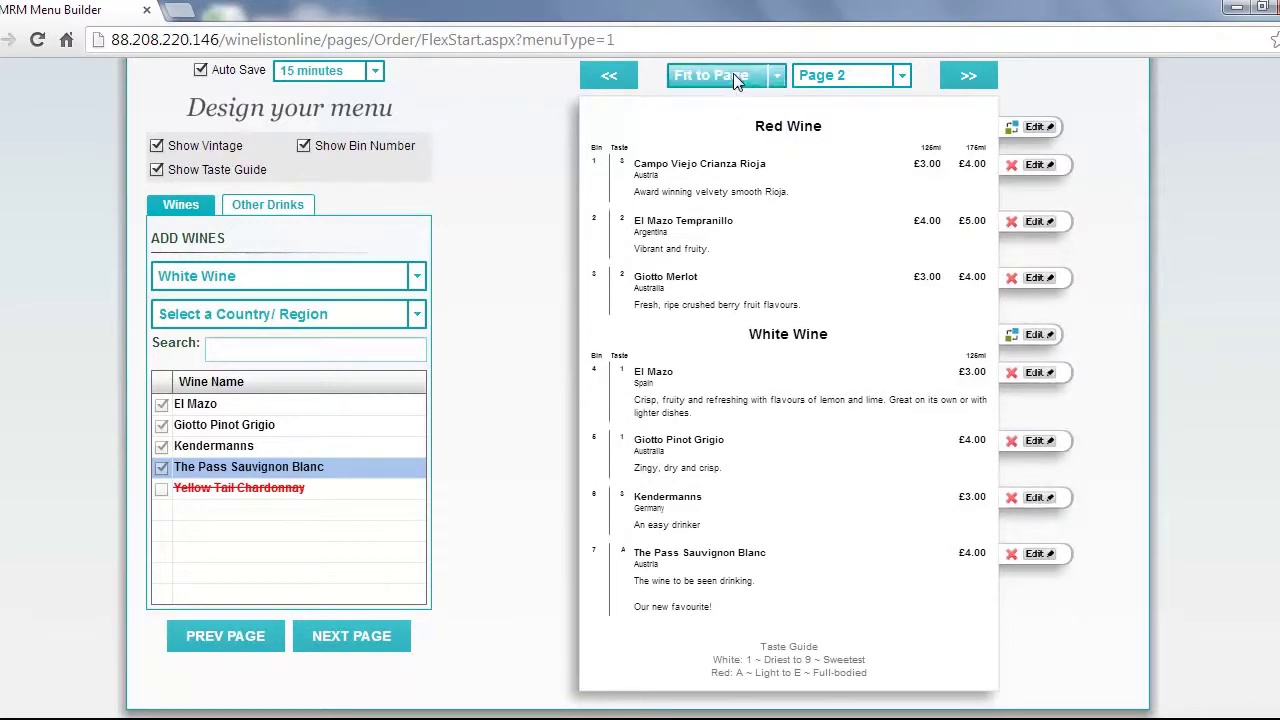
click(733, 75)
click(733, 99)
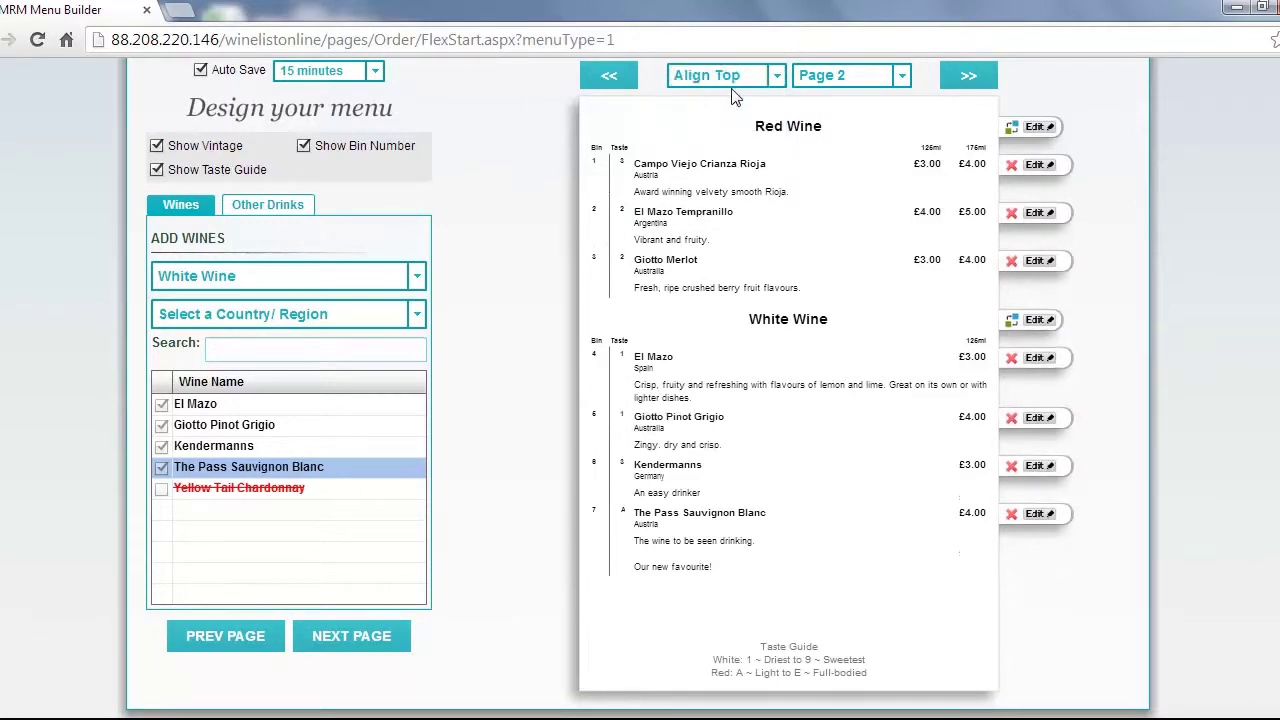
On page 3, set up a Rosé Wine section with one 125ml price column.
click(958, 70)
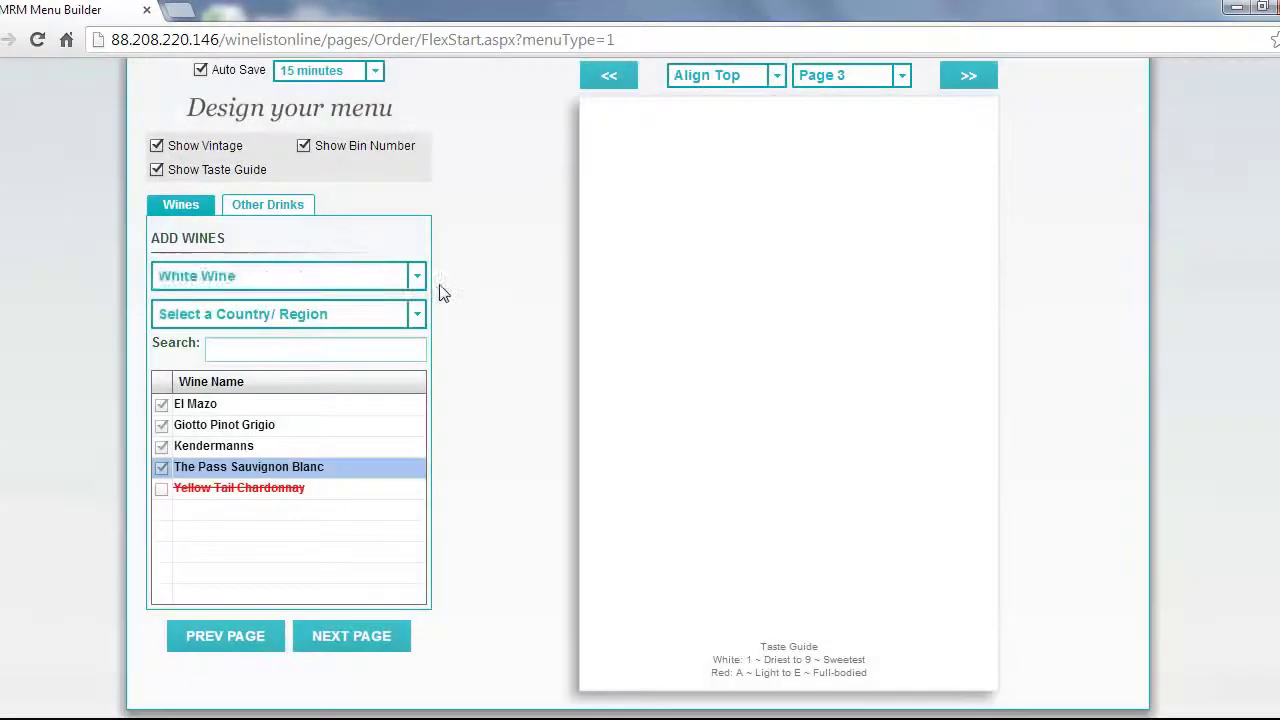
click(356, 272)
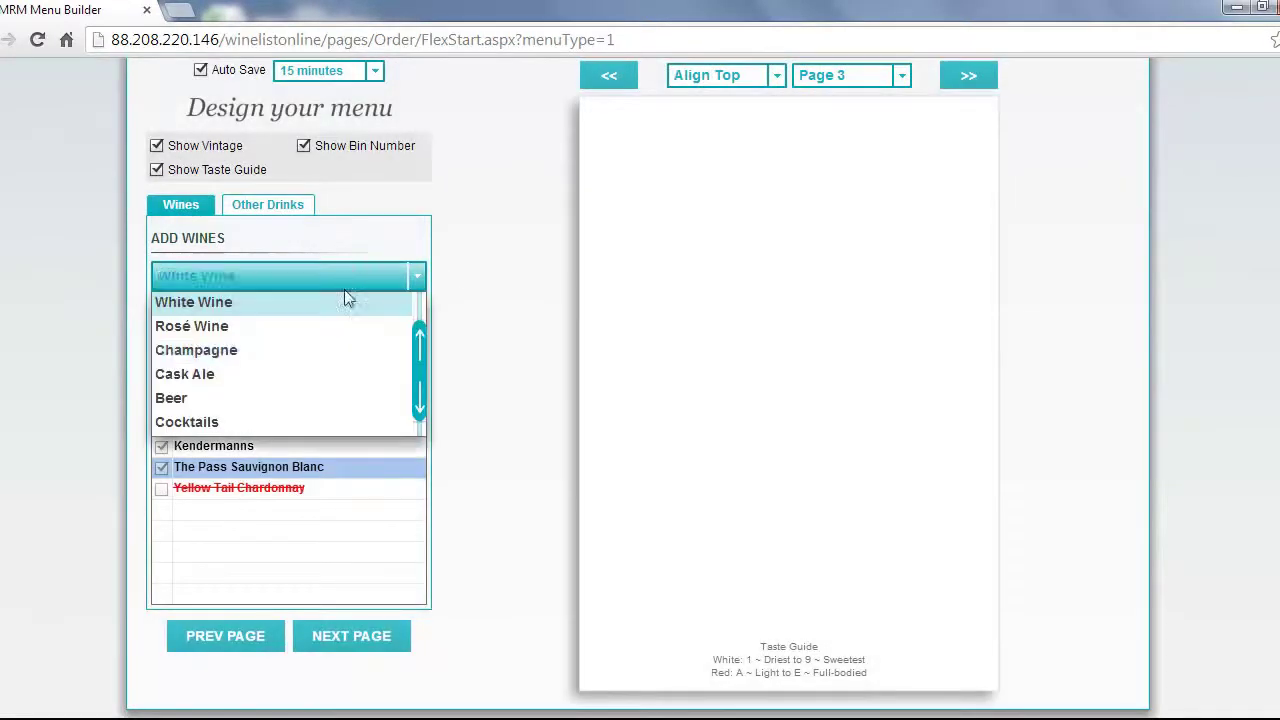
click(297, 327)
click(405, 423)
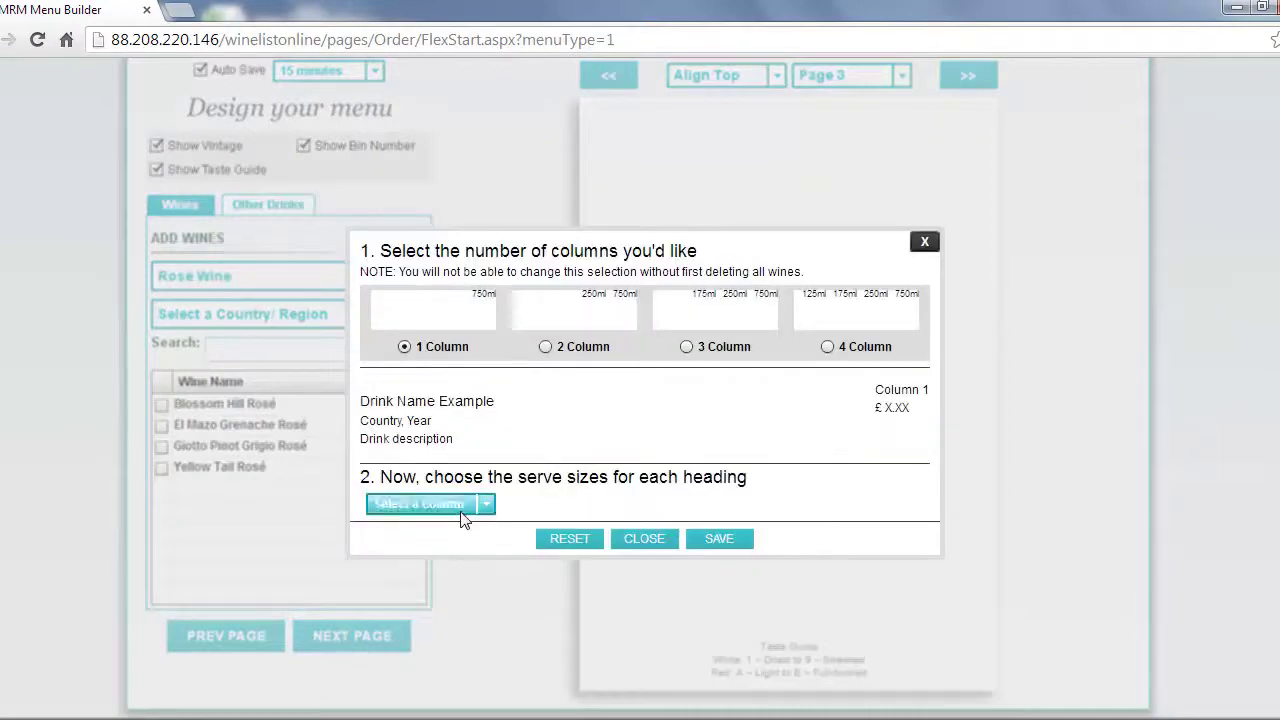
click(480, 505)
click(465, 512)
click(449, 553)
click(745, 540)
List Blossom Hill Rosé and El Mazo Grenache Rosé at £4 each.
click(161, 404)
text(4)
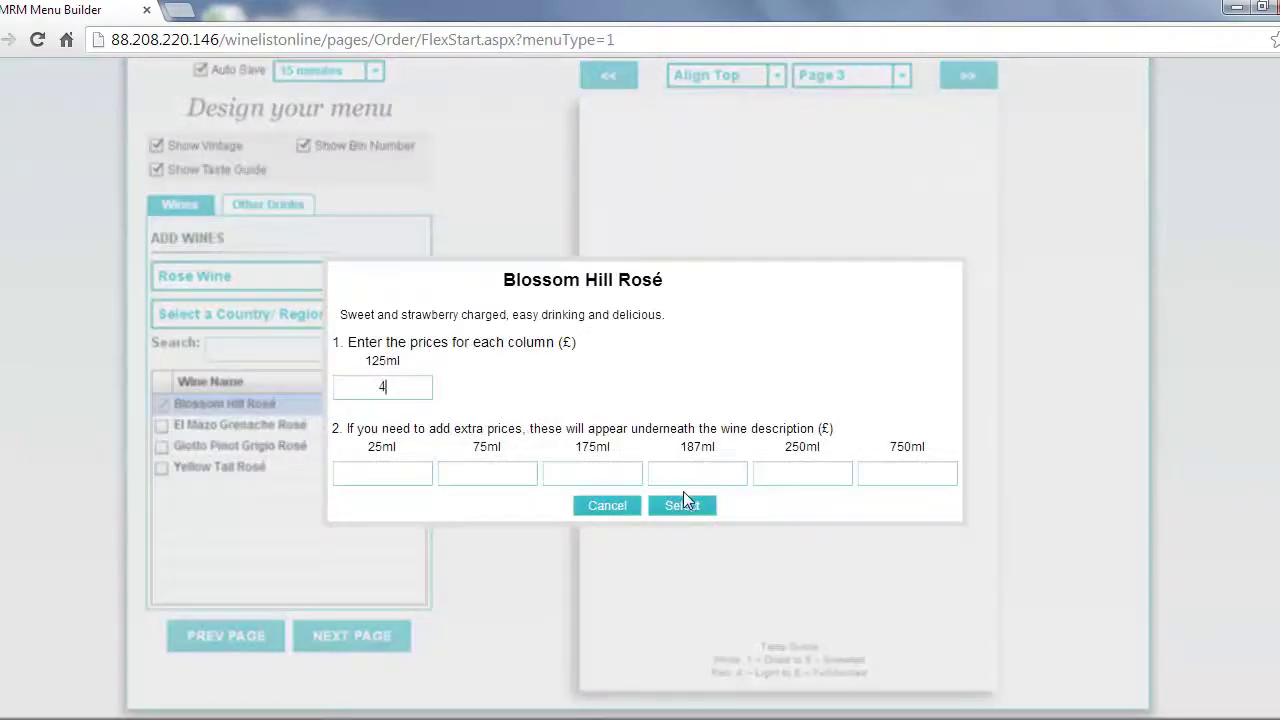
click(681, 505)
click(162, 426)
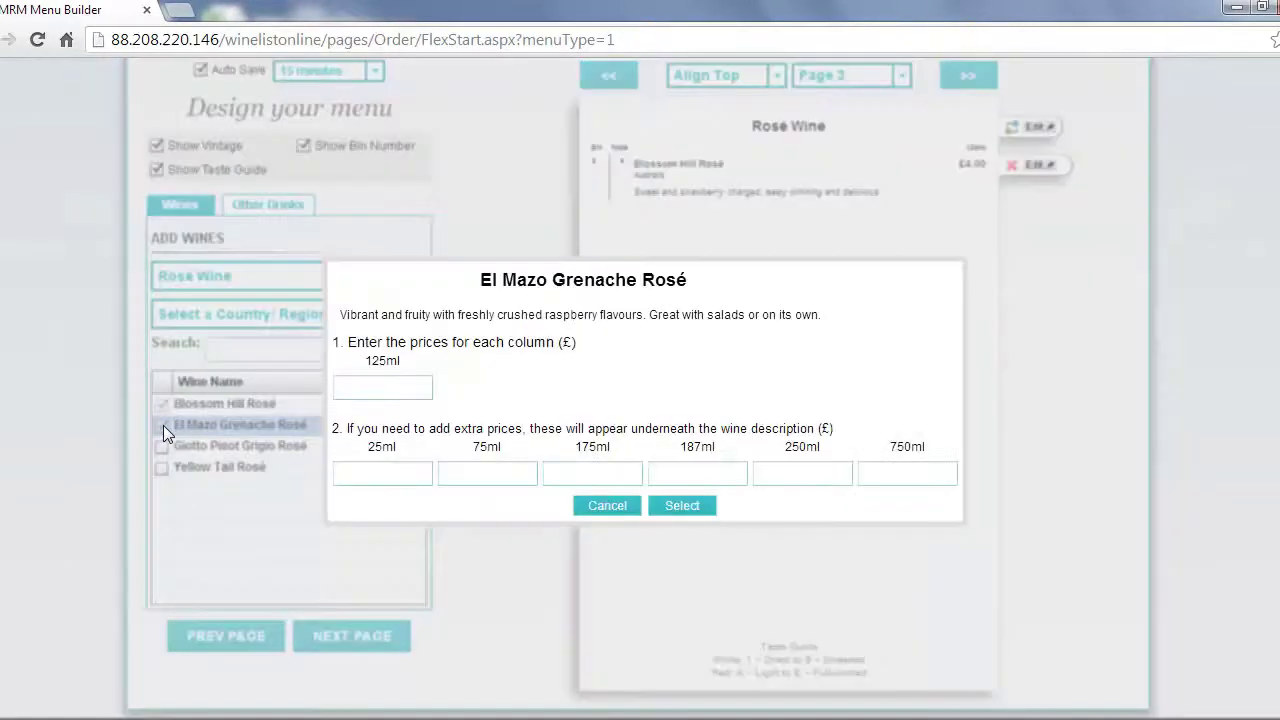
text(4)
click(683, 502)
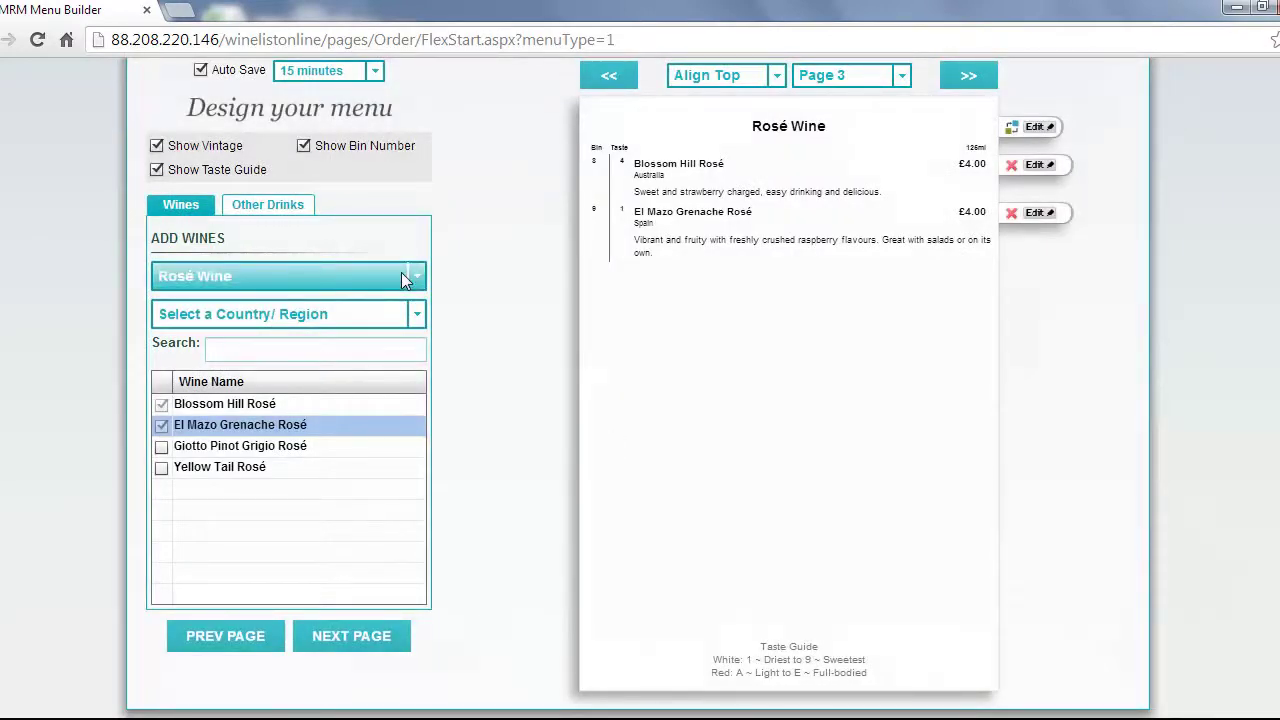
Start a Hot Drinks section with Espresso, described as a shot of coffee, at £2.
click(297, 211)
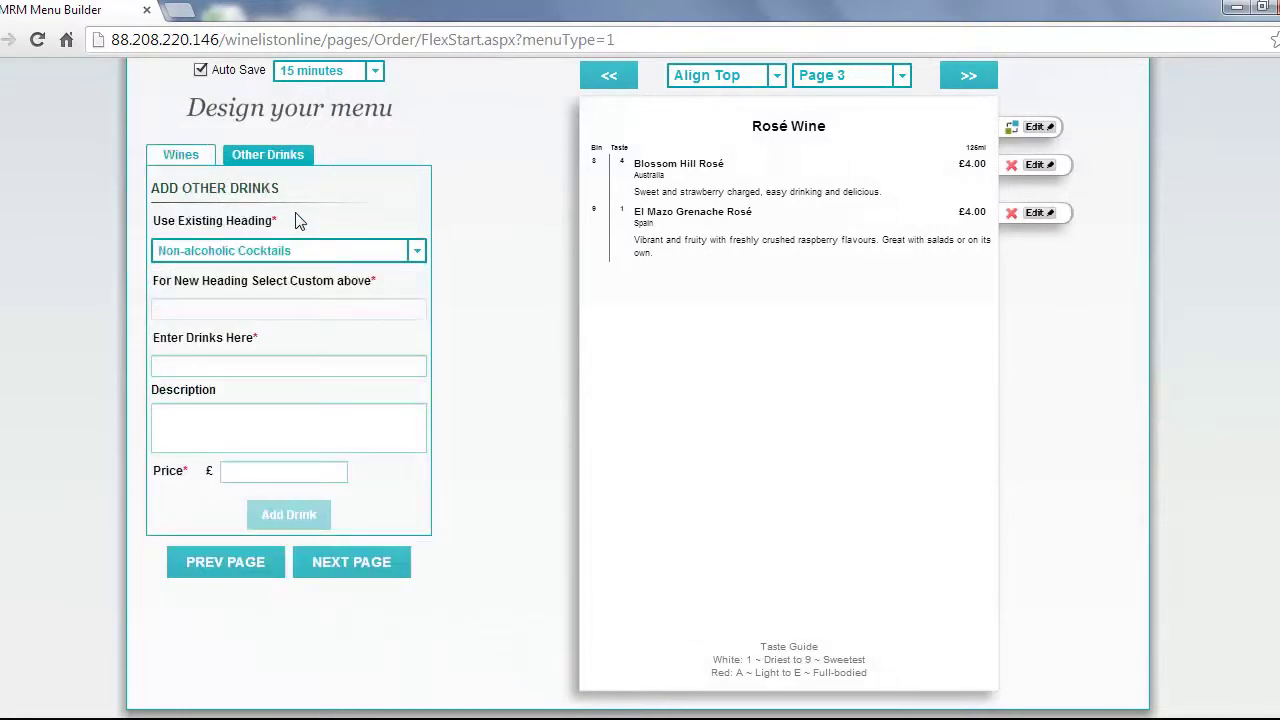
click(318, 256)
scroll(423, 340, down, 1)
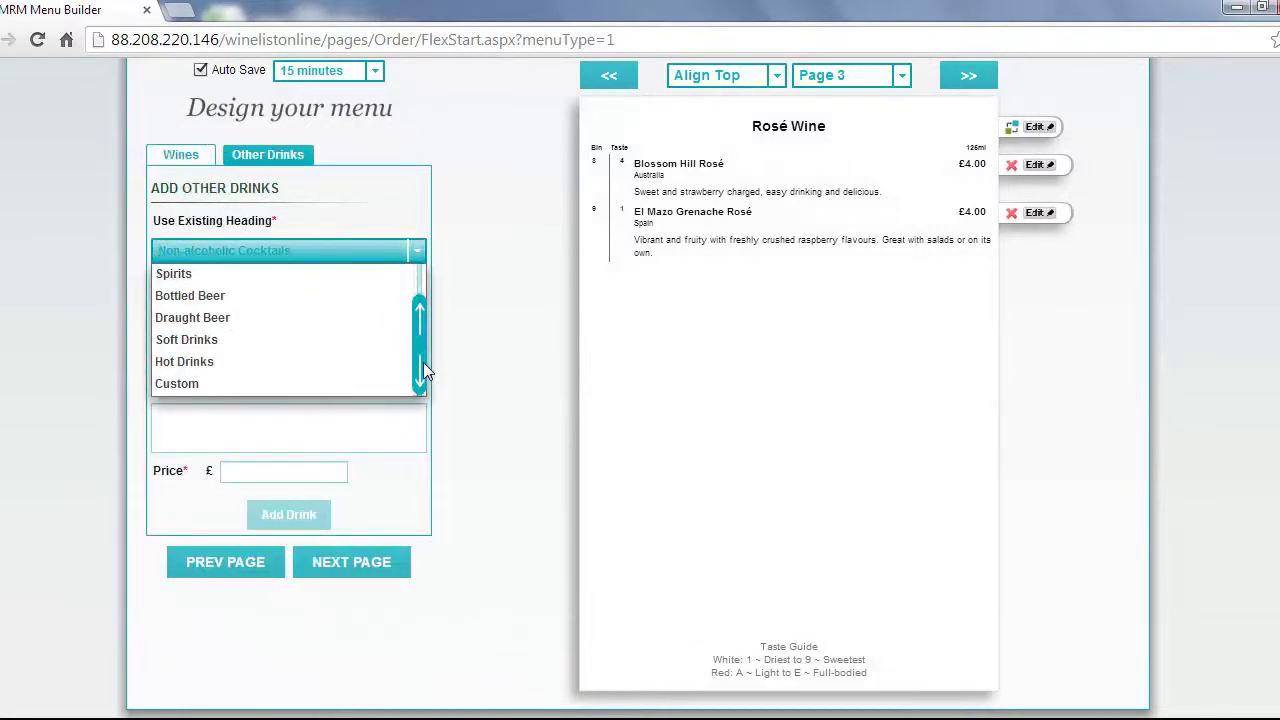
click(343, 371)
click(243, 367)
text(resso)
click(228, 427)
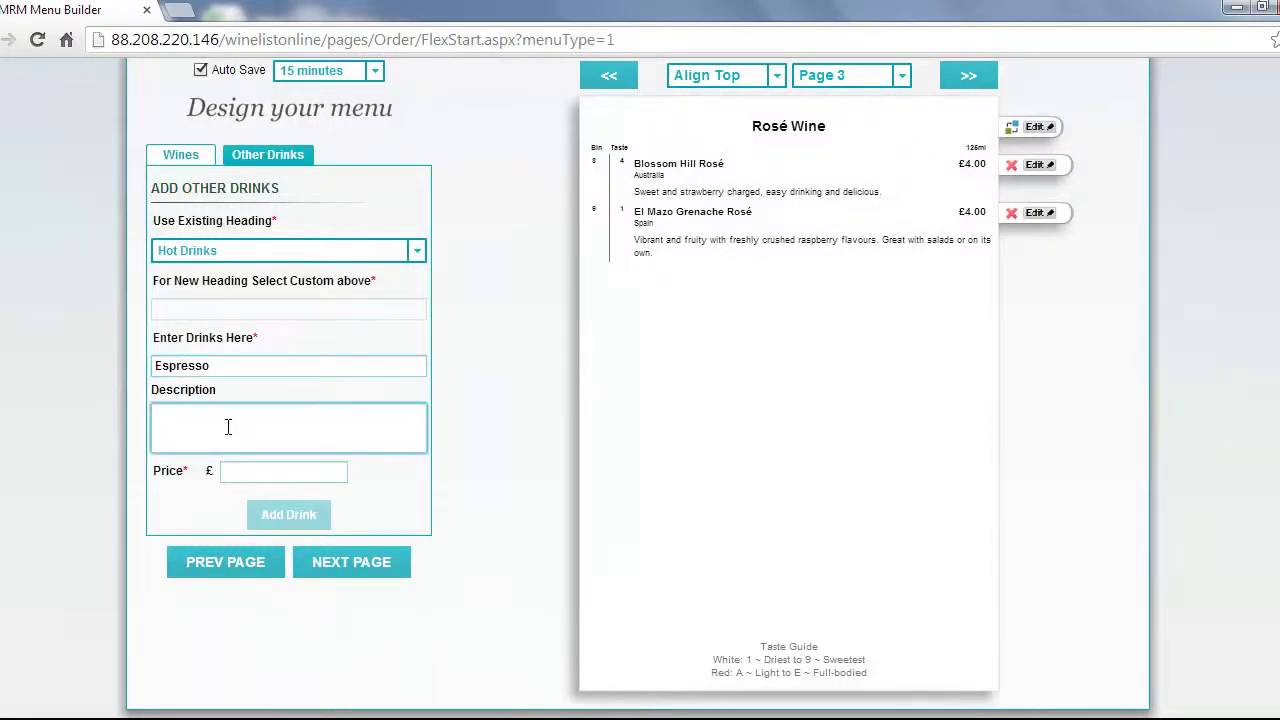
text(Shortshot of coffee)
click(246, 475)
text(2)
click(276, 506)
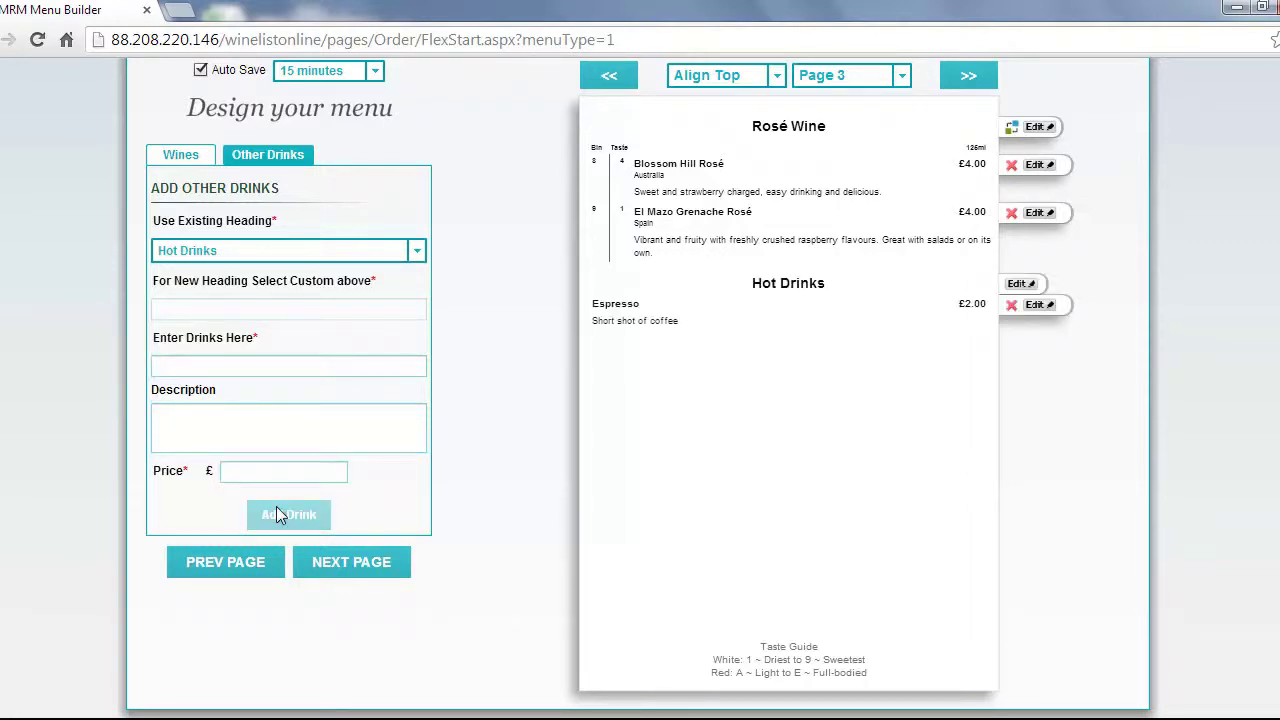
Add Latte and Hot Chocolate under Hot Drinks at £3 each.
click(222, 368)
text(tte)
click(251, 472)
text(3)
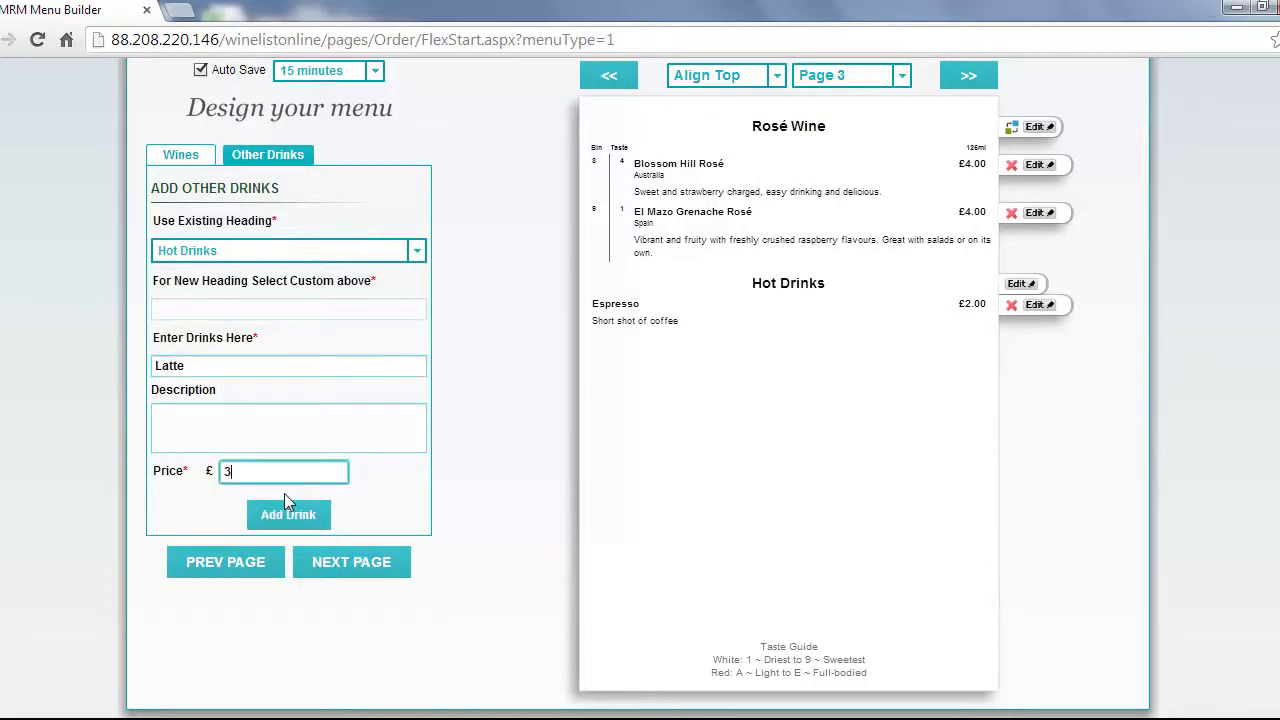
click(285, 512)
click(220, 368)
text(ot Cho)
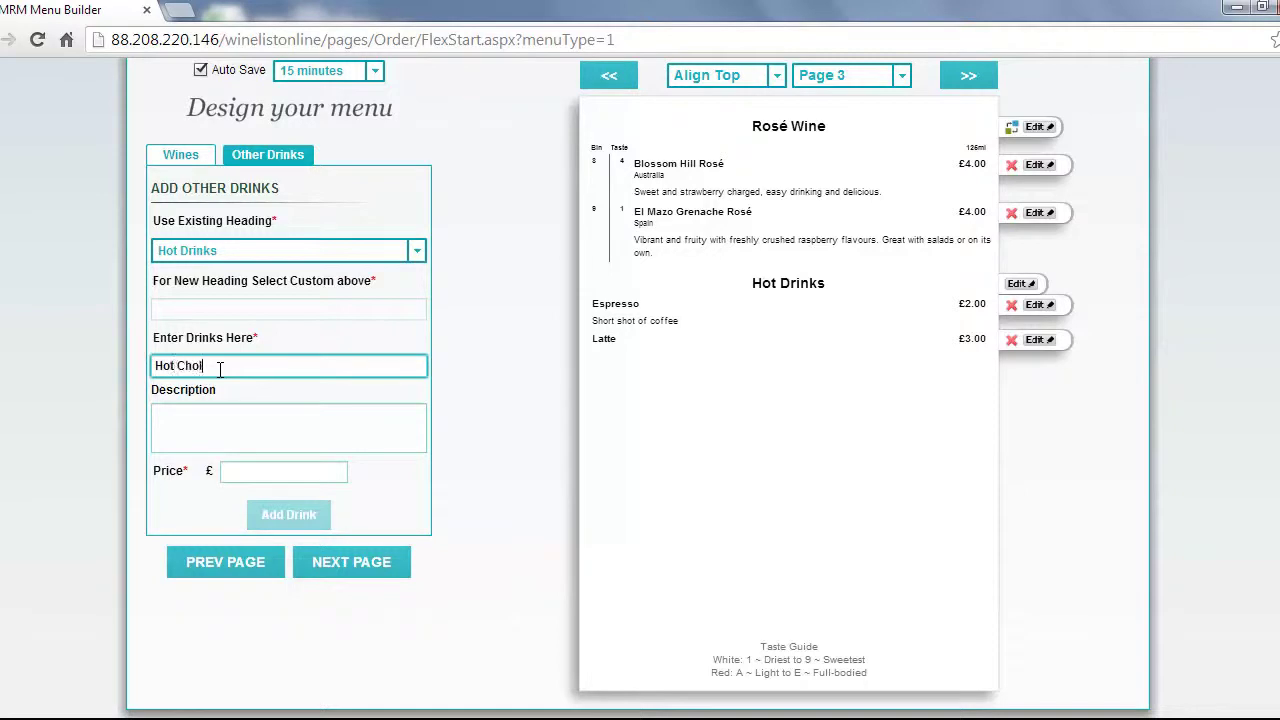
text(colate)
click(238, 473)
text(3)
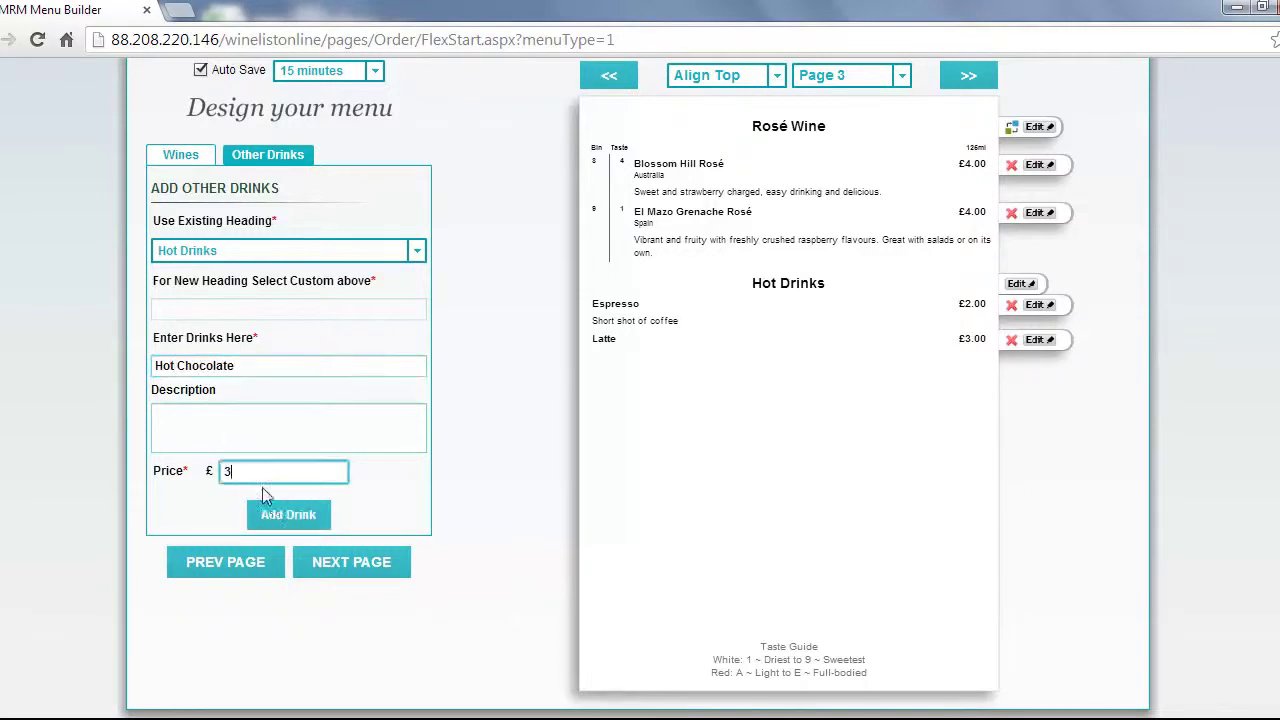
click(275, 507)
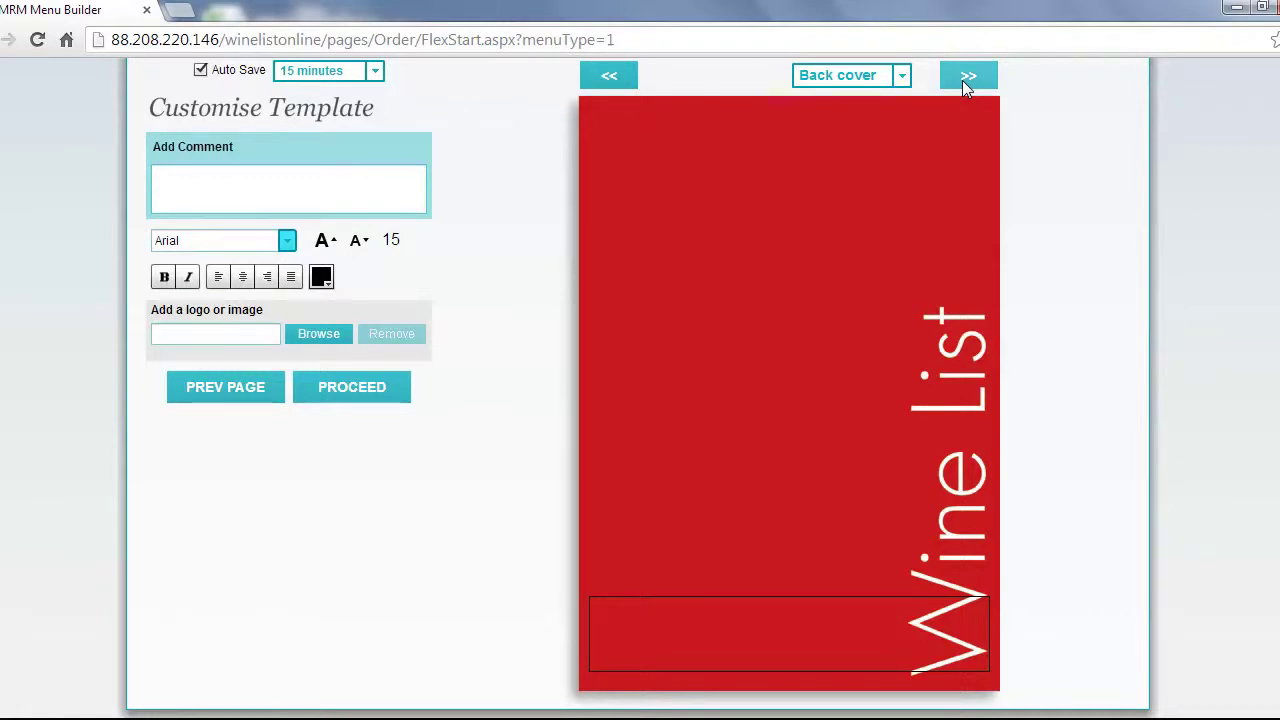
Move past the red Wine List back cover so all pages are saved.
click(962, 80)
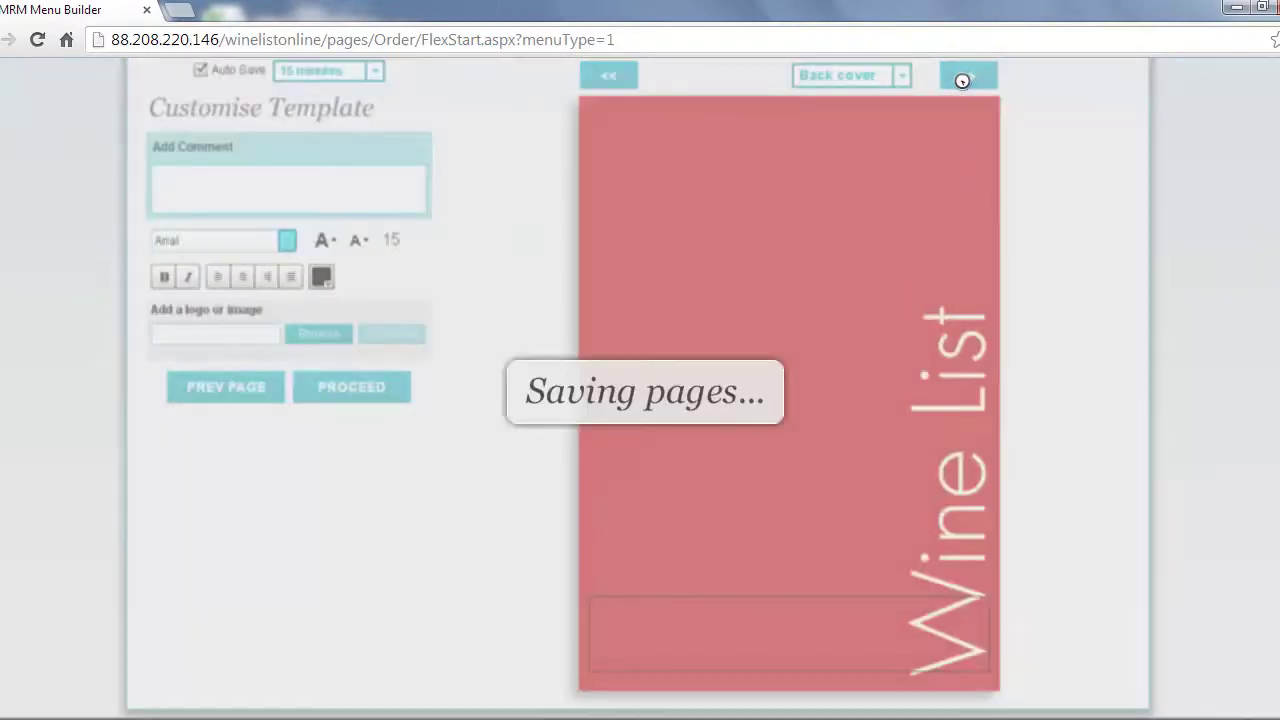